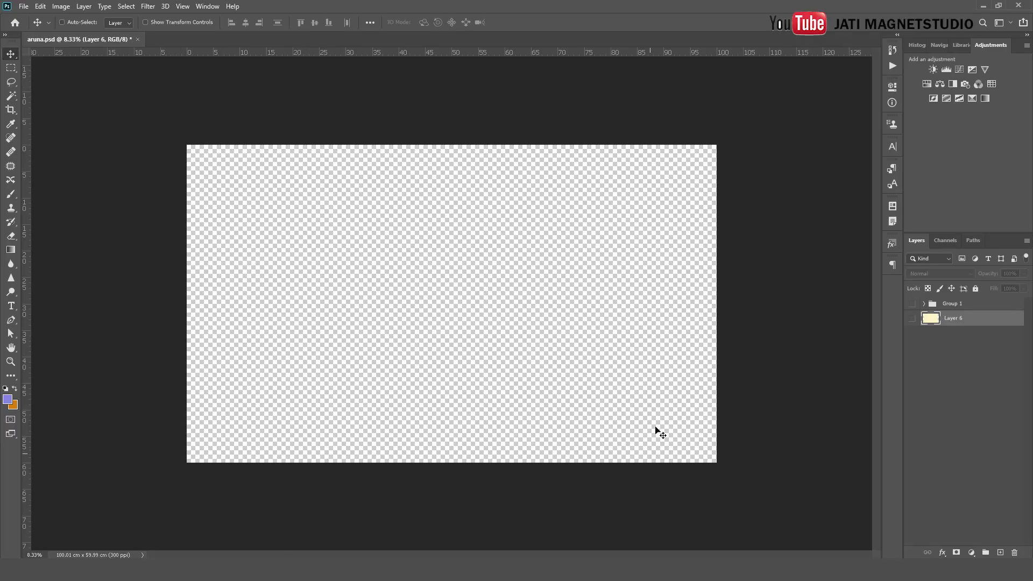
{"action": "left_click", "coordinate": [60, 7]}
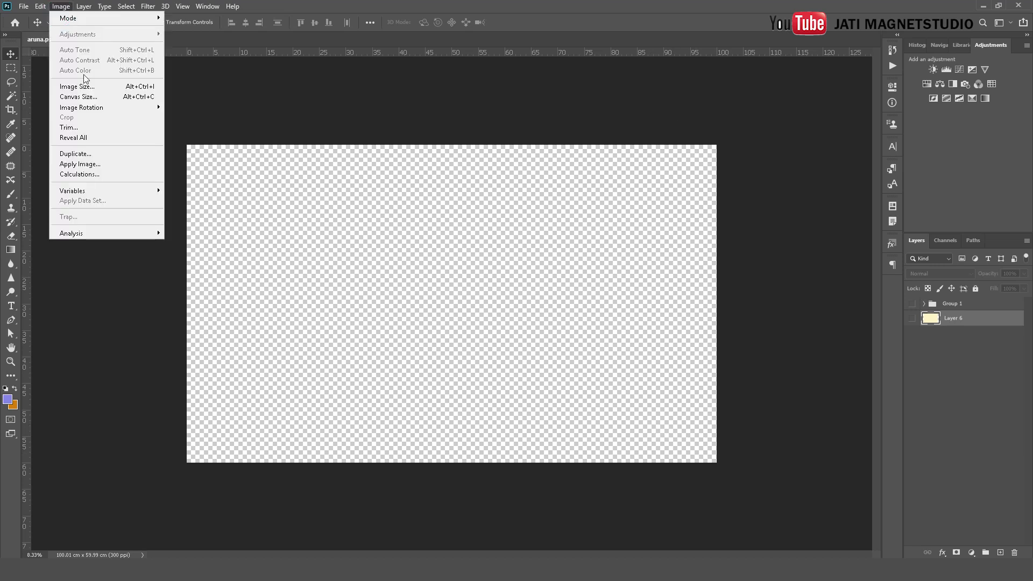
{"action": "left_click", "coordinate": [94, 92]}
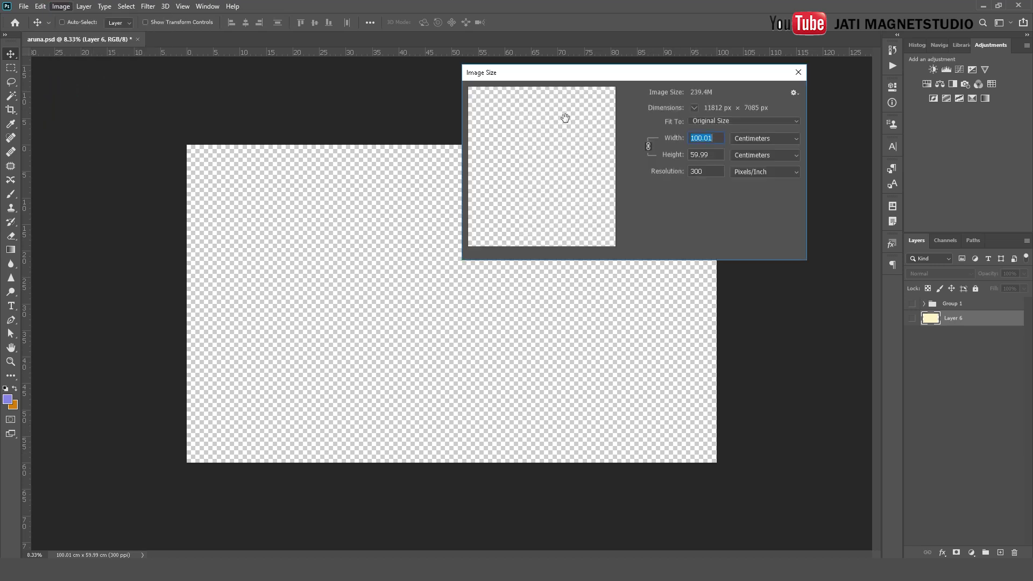
{"action": "left_click_drag", "start_coordinate": [694, 75], "coordinate": [670, 106]}
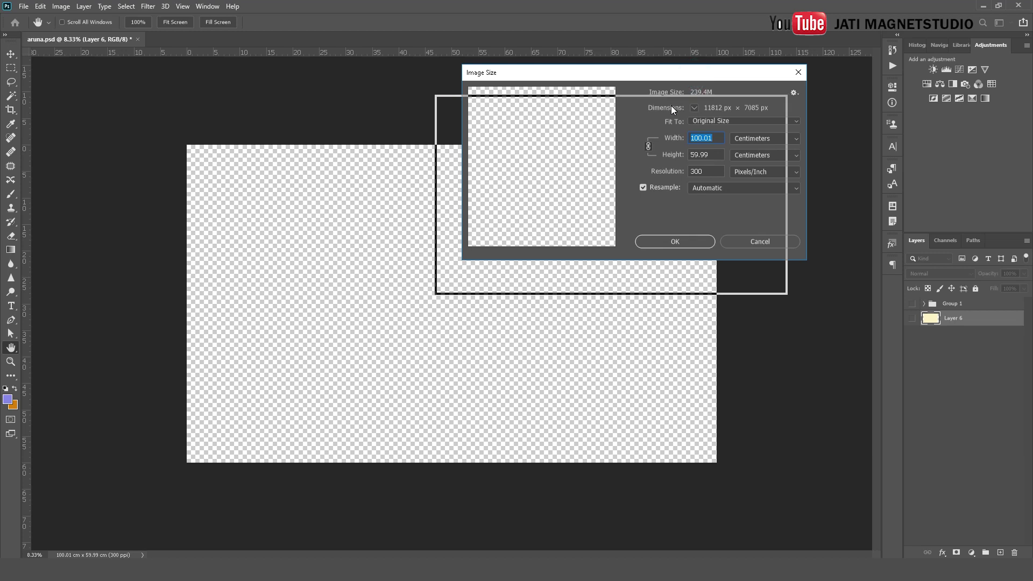
{"action": "left_click", "coordinate": [692, 170]}
{"action": "left_click", "coordinate": [692, 185]}
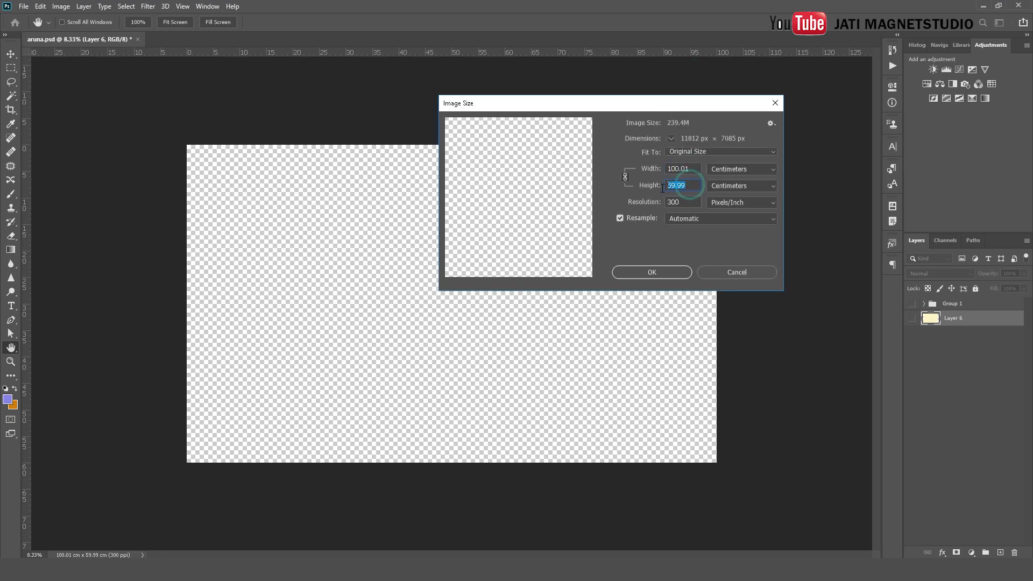
{"action": "left_click", "coordinate": [692, 185]}
{"action": "left_click", "coordinate": [697, 169]}
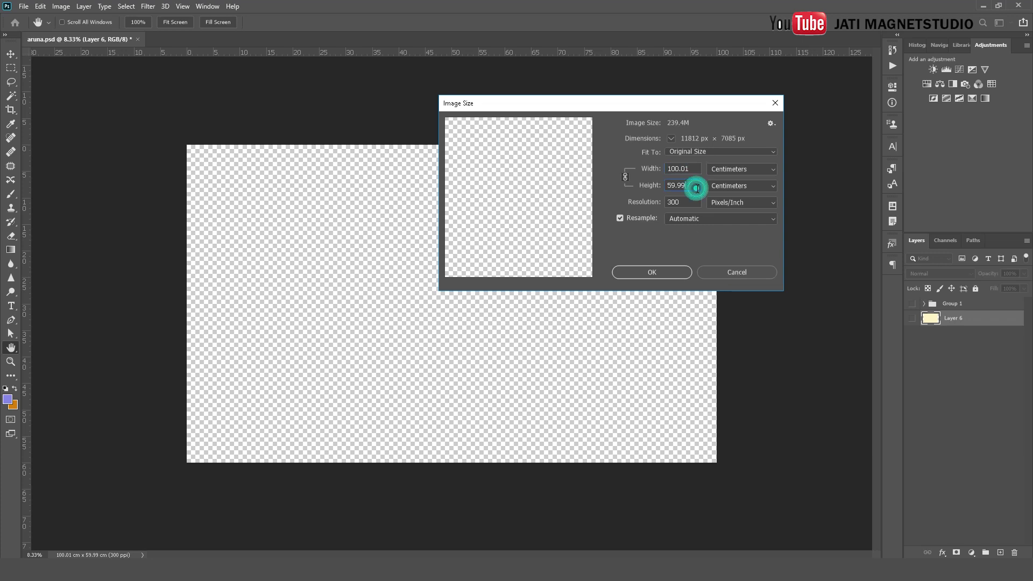
{"action": "left_click", "coordinate": [698, 201]}
{"action": "left_click", "coordinate": [732, 272]}
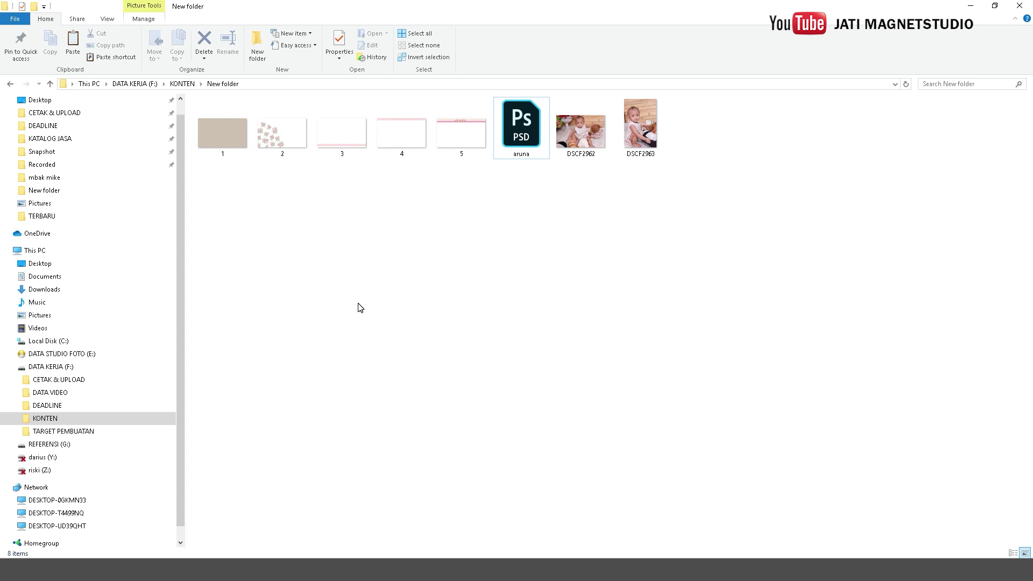
- Drag the beige image 1 from the New folder onto the aruna canvas as a layer
{"action": "left_click", "coordinate": [297, 304]}
{"action": "left_click_drag", "start_coordinate": [222, 156], "coordinate": [324, 502]}
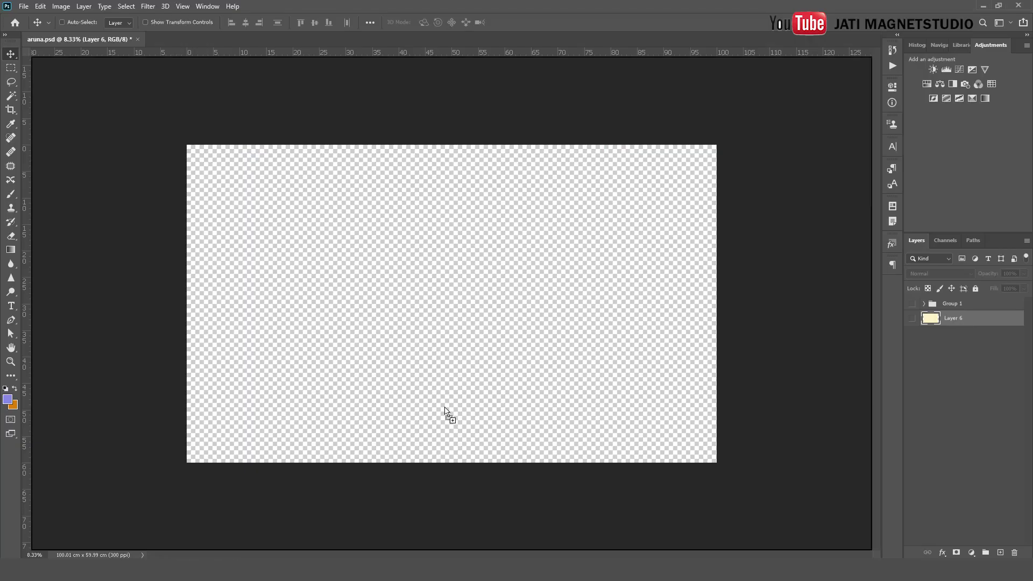
{"action": "mouse_move", "coordinate": [324, 502]}
{"action": "left_mouse_down"}
{"action": "mouse_move", "coordinate": [463, 394]}
{"action": "mouse_move", "coordinate": [455, 376]}
{"action": "left_mouse_up"}
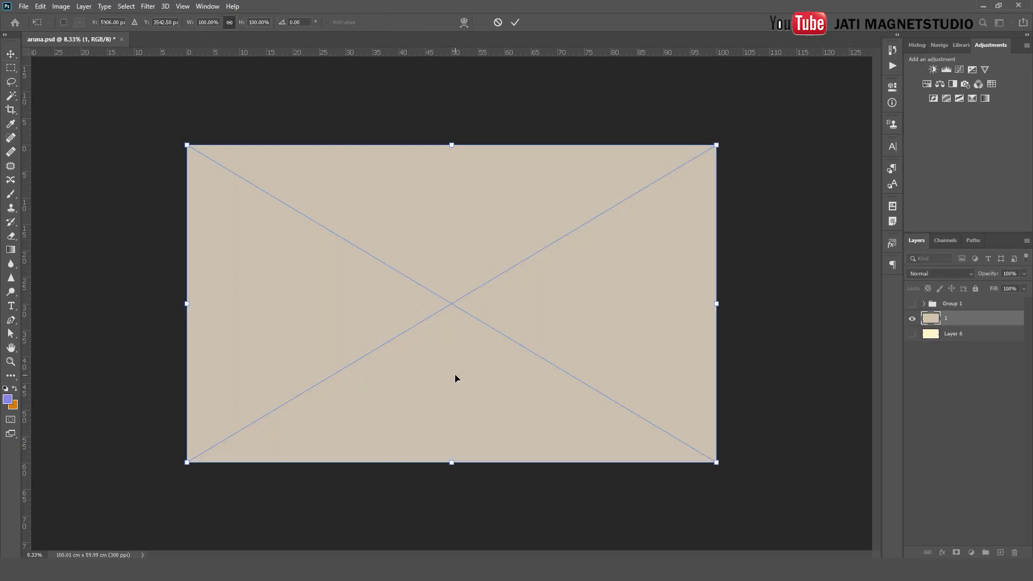
- Commit the beige layer and sample its colour, cbbfad, in the foreground Color Picker
{"action": "key", "text": "Return"}
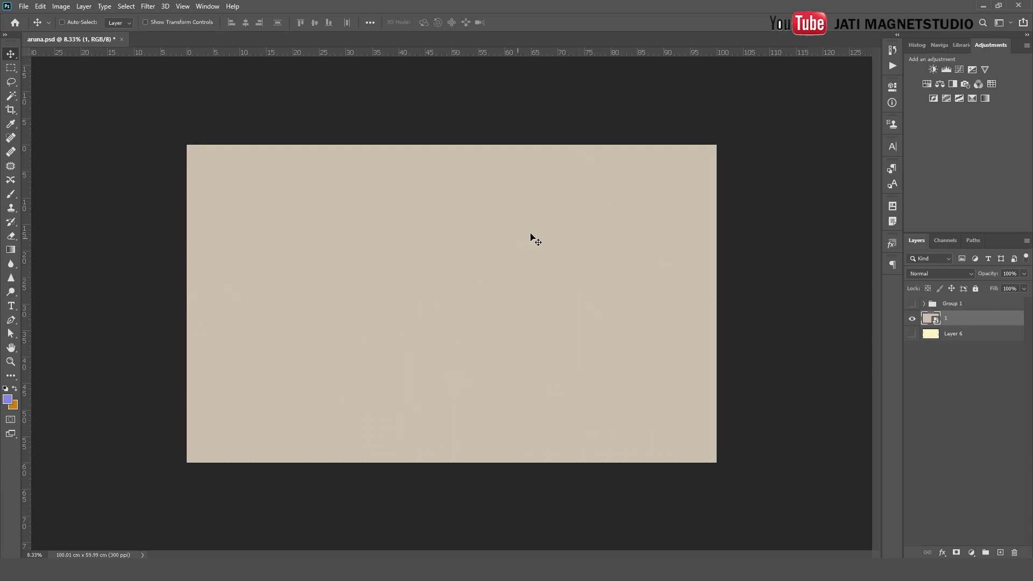
{"action": "left_click", "coordinate": [6, 400]}
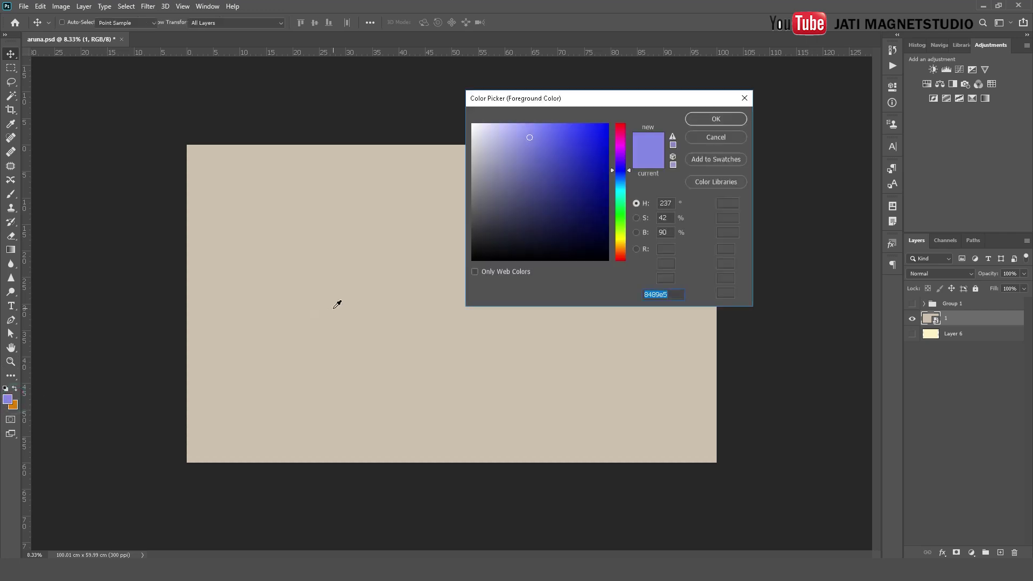
{"action": "left_click", "coordinate": [331, 305]}
{"action": "left_click", "coordinate": [668, 296]}
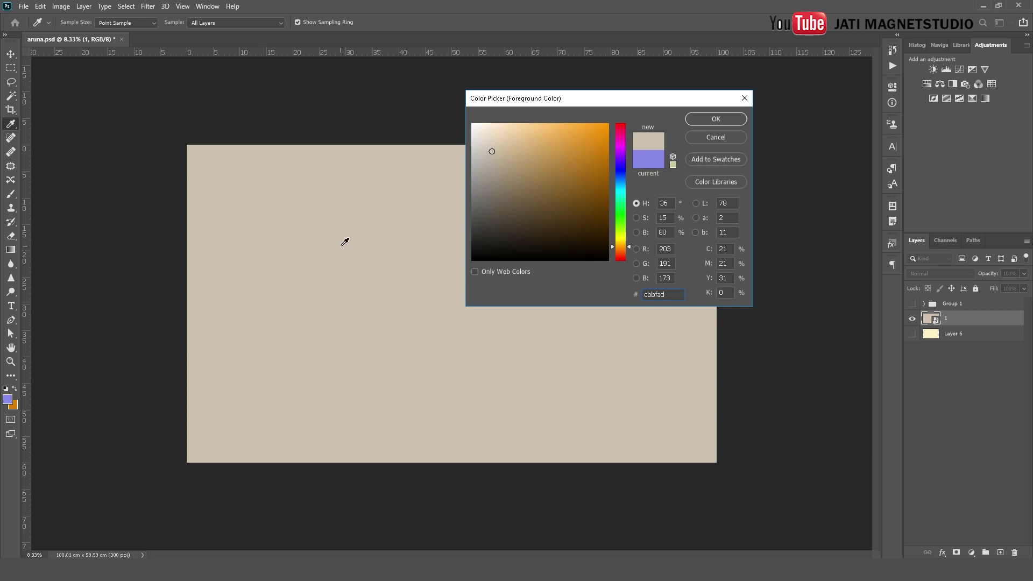
{"action": "key", "text": "Escape"}
{"action": "key", "text": "v"}
{"action": "left_click", "coordinate": [301, 516]}
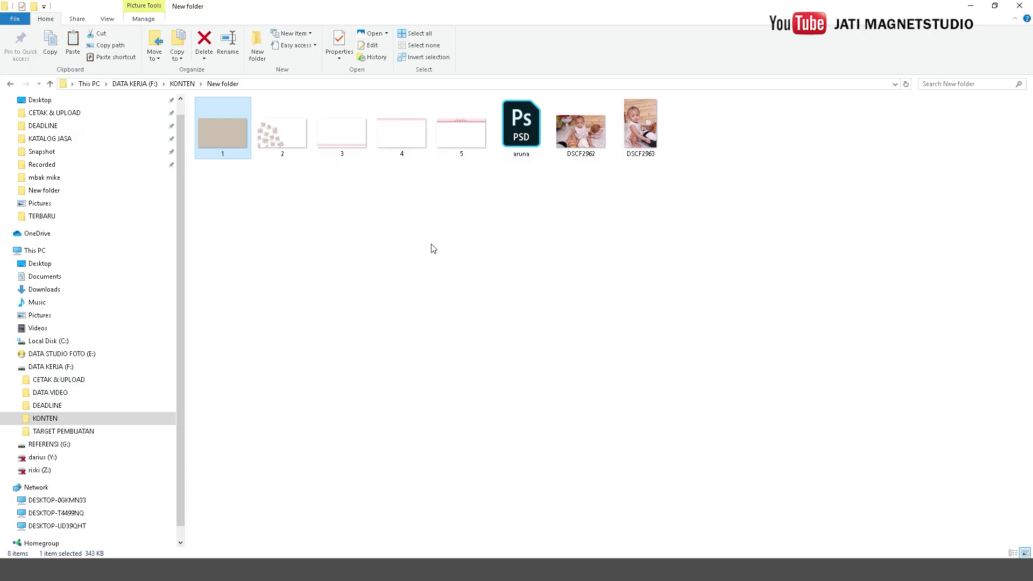
- Drag floral image 2 onto the canvas above the beige background layer
{"action": "left_click_drag", "start_coordinate": [279, 134], "coordinate": [198, 556]}
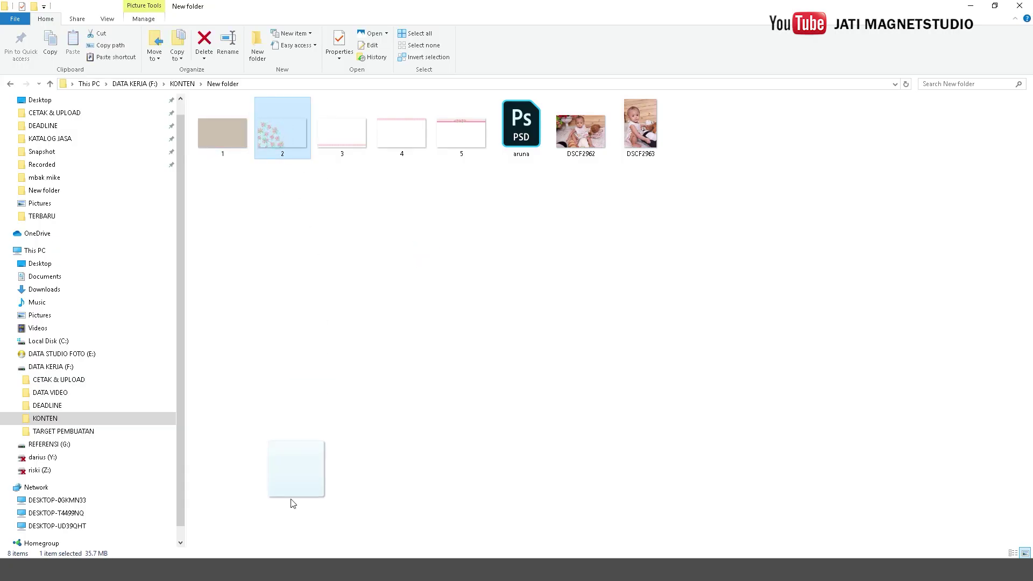
{"action": "left_click_drag", "start_coordinate": [198, 556], "coordinate": [385, 398]}
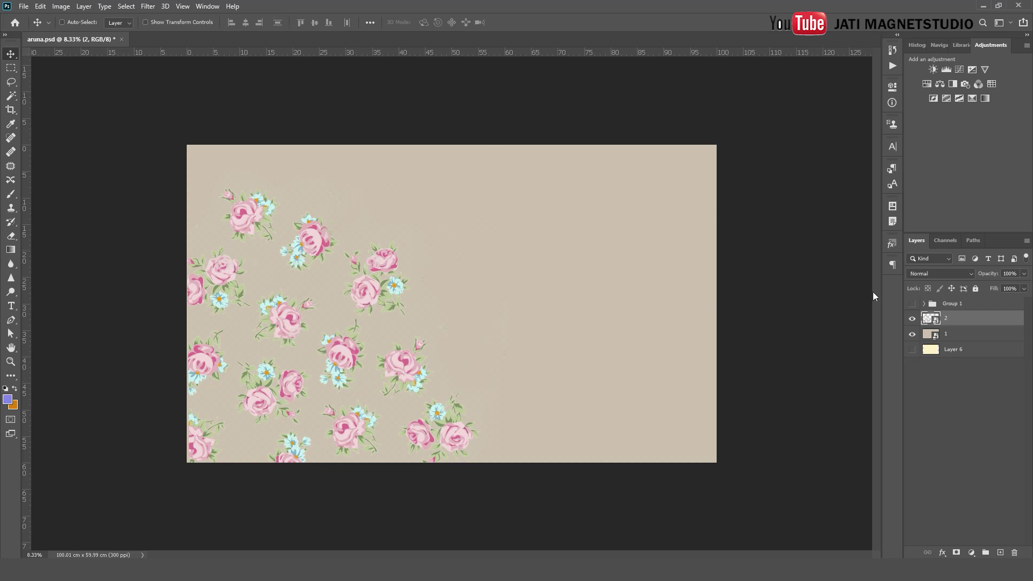
- Duplicate the roses layer, rotate the copy 180° and lower its opacity
{"action": "left_click", "coordinate": [974, 321]}
{"action": "key", "text": "ctrl+j"}
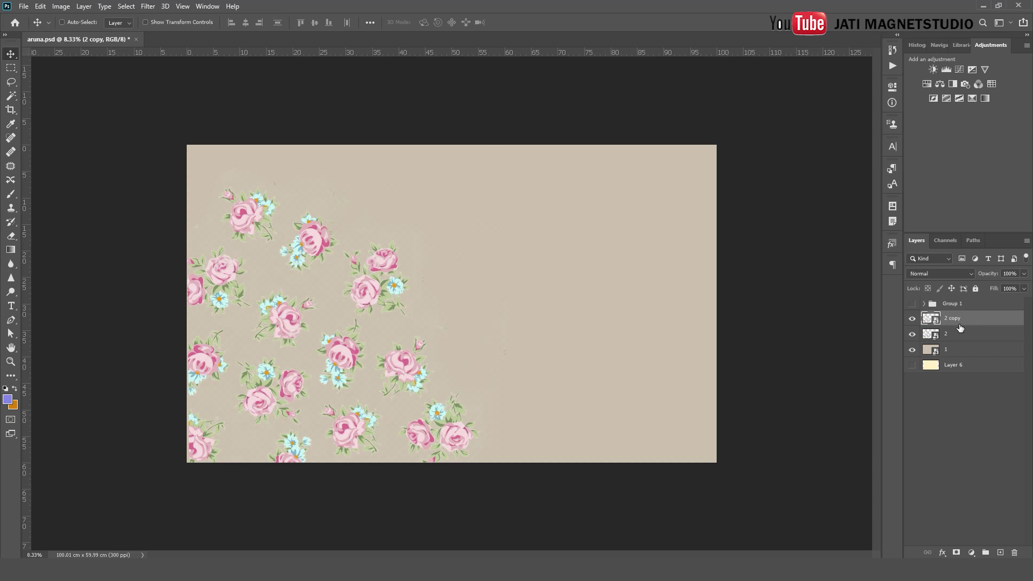
{"action": "left_click", "coordinate": [963, 321]}
{"action": "key", "text": "ctrl+t"}
{"action": "left_click_drag", "start_coordinate": [702, 107], "coordinate": [281, 363]}
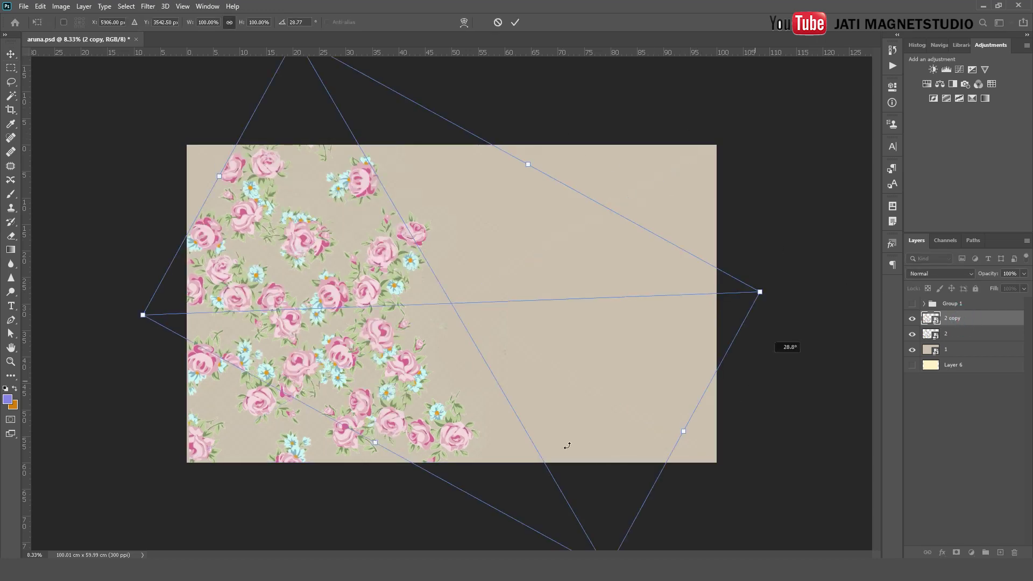
{"action": "left_click_drag", "start_coordinate": [281, 362], "coordinate": [311, 412]}
{"action": "key", "text": "Return"}
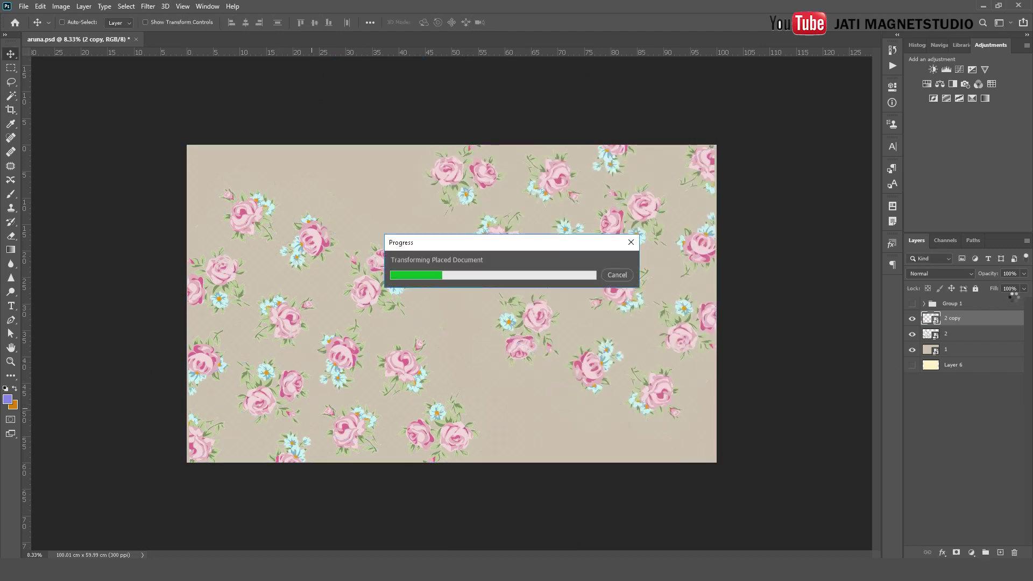
{"action": "left_click", "coordinate": [1024, 273]}
{"action": "left_click_drag", "start_coordinate": [1024, 285], "coordinate": [1002, 291]}
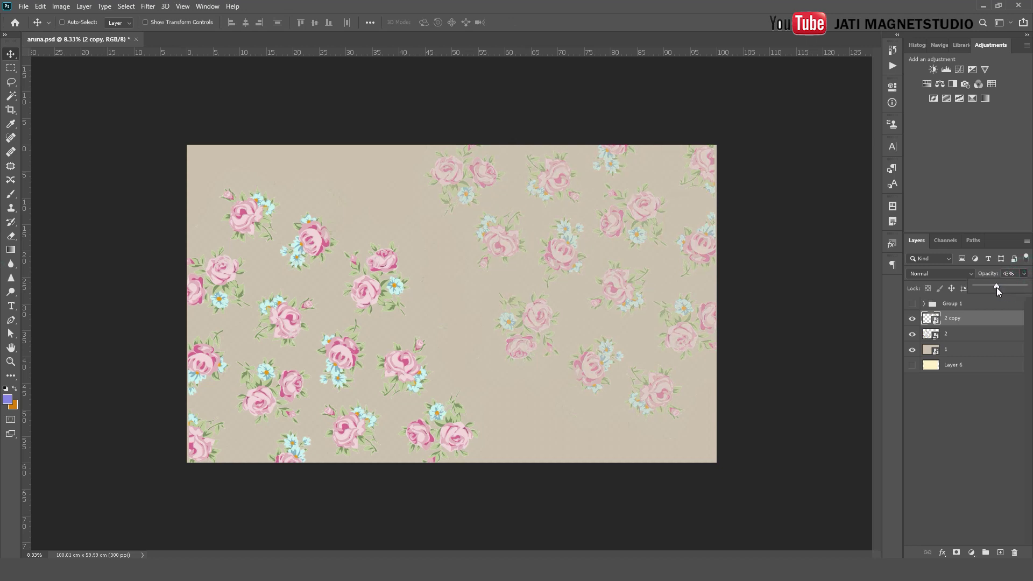
{"action": "left_click", "coordinate": [993, 374]}
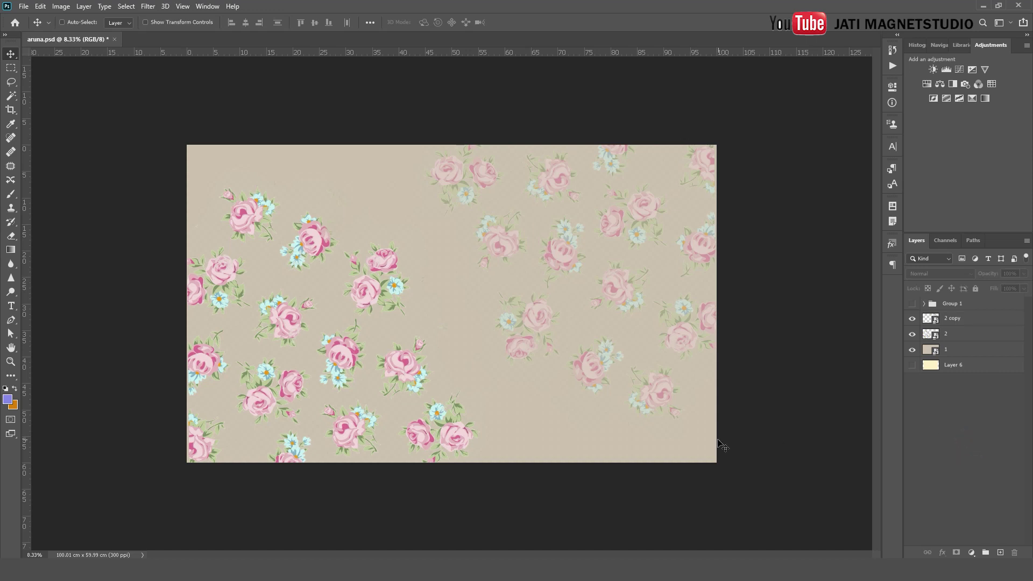
- Drag the pink gingham image 3 from File Explorer onto the canvas
{"action": "key", "text": "alt+Tab"}
{"action": "left_click", "coordinate": [341, 146]}
{"action": "left_click_drag", "start_coordinate": [333, 480], "coordinate": [369, 425]}
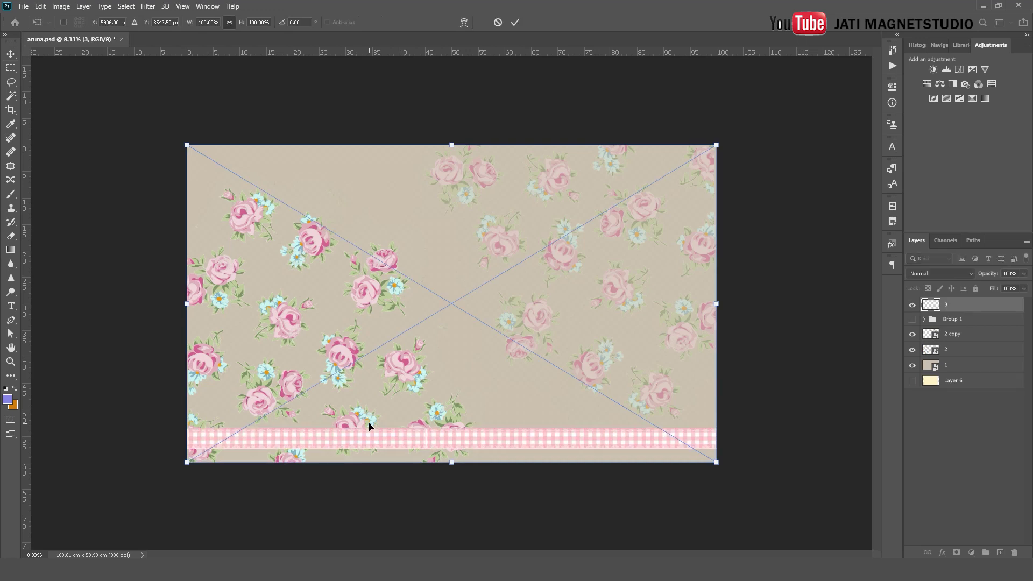
- Commit gingham strip 3 at the bottom and place gingham image 4 along the top
{"action": "key", "text": "Return"}
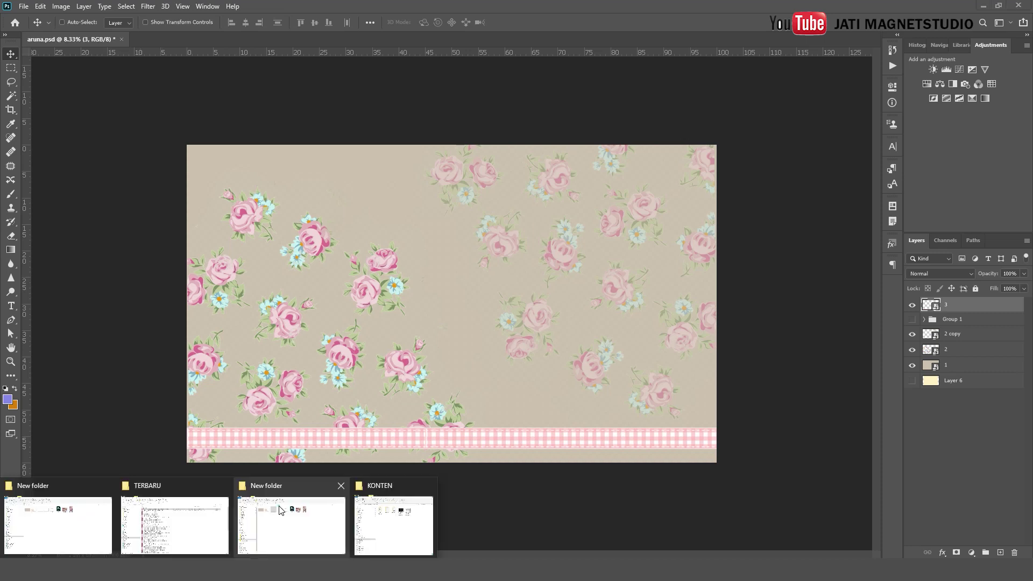
{"action": "left_click", "coordinate": [279, 509]}
{"action": "mouse_move", "coordinate": [424, 142]}
{"action": "left_mouse_down"}
{"action": "mouse_move", "coordinate": [225, 542]}
{"action": "mouse_move", "coordinate": [406, 299]}
{"action": "left_mouse_up"}
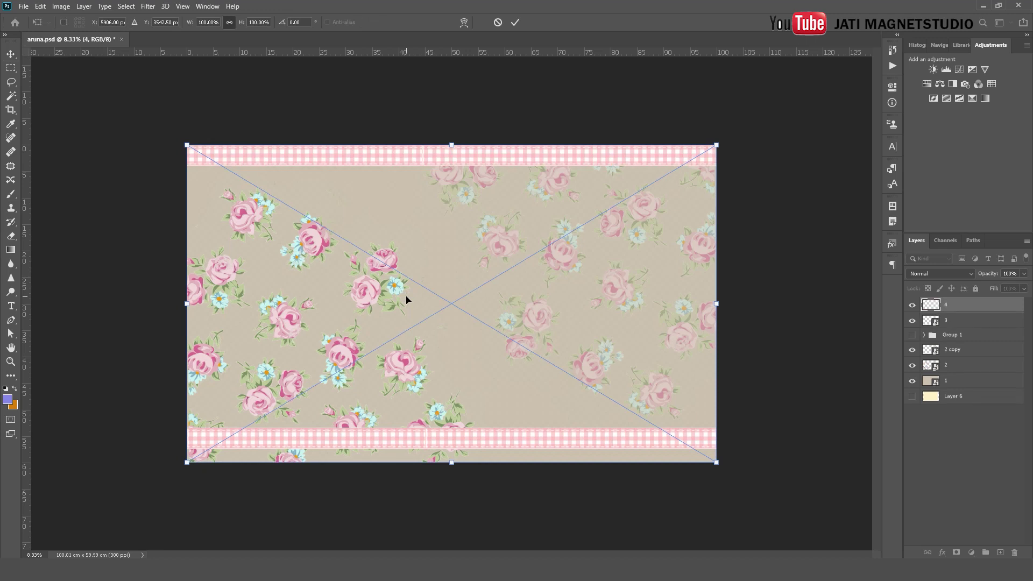
{"action": "key", "text": "Return"}
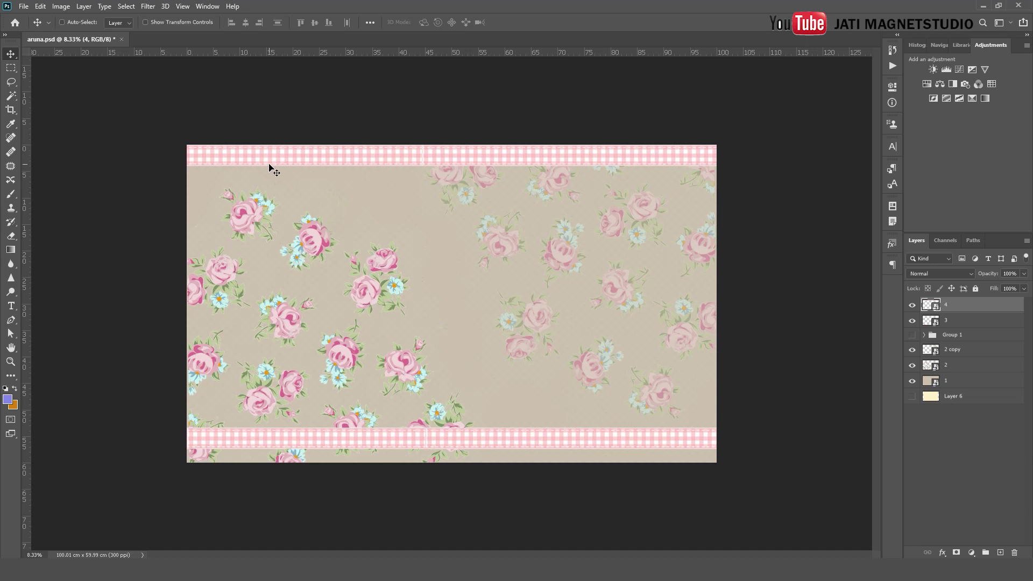
{"action": "left_click", "coordinate": [331, 434]}
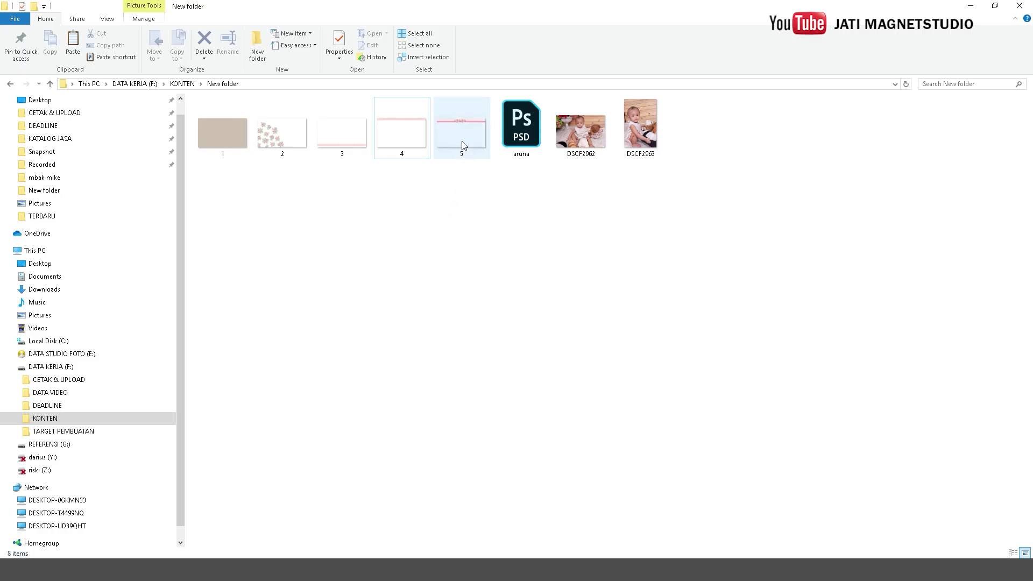
- Place rose cluster image 5 centred on the top gingham strip and commit it
{"action": "mouse_move", "coordinate": [463, 130]}
{"action": "left_mouse_down"}
{"action": "mouse_move", "coordinate": [249, 508]}
{"action": "mouse_move", "coordinate": [396, 370]}
{"action": "left_mouse_up"}
{"action": "key", "text": "Return"}
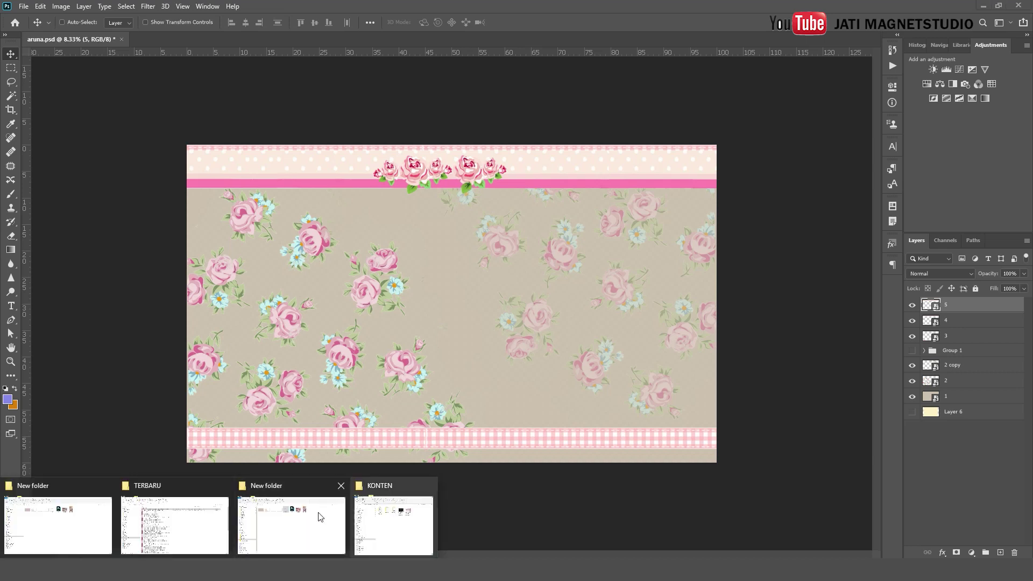
- Place baby photo DSCF2962 on the canvas, shifted up and left into the left panel
{"action": "left_click", "coordinate": [300, 511]}
{"action": "left_click", "coordinate": [467, 367]}
{"action": "mouse_move", "coordinate": [585, 134]}
{"action": "left_mouse_down"}
{"action": "mouse_move", "coordinate": [289, 534]}
{"action": "mouse_move", "coordinate": [329, 342]}
{"action": "left_mouse_up"}
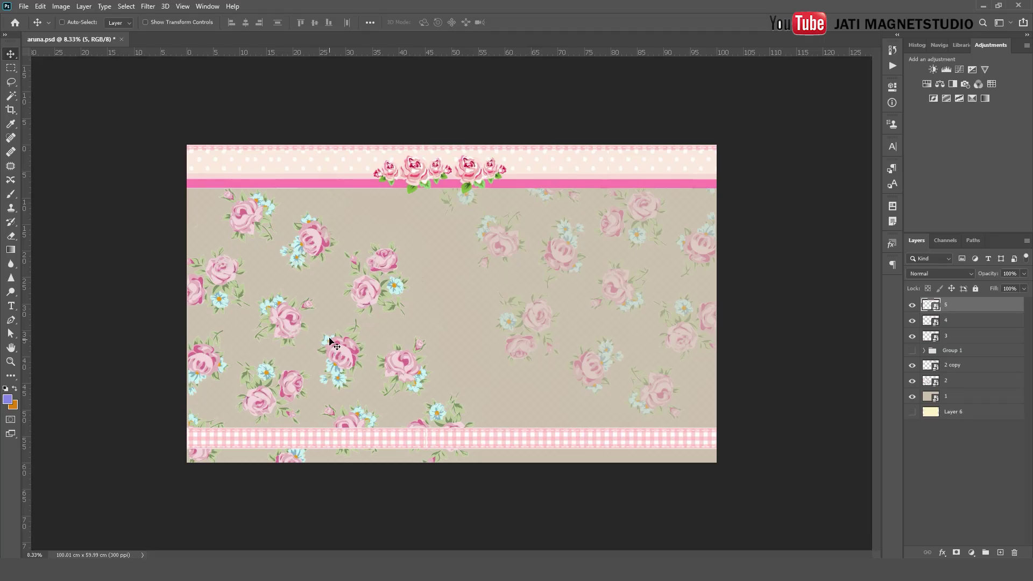
{"action": "mouse_move", "coordinate": [375, 243]}
{"action": "left_mouse_down"}
{"action": "mouse_move", "coordinate": [665, 171]}
{"action": "mouse_move", "coordinate": [595, 207]}
{"action": "left_mouse_up"}
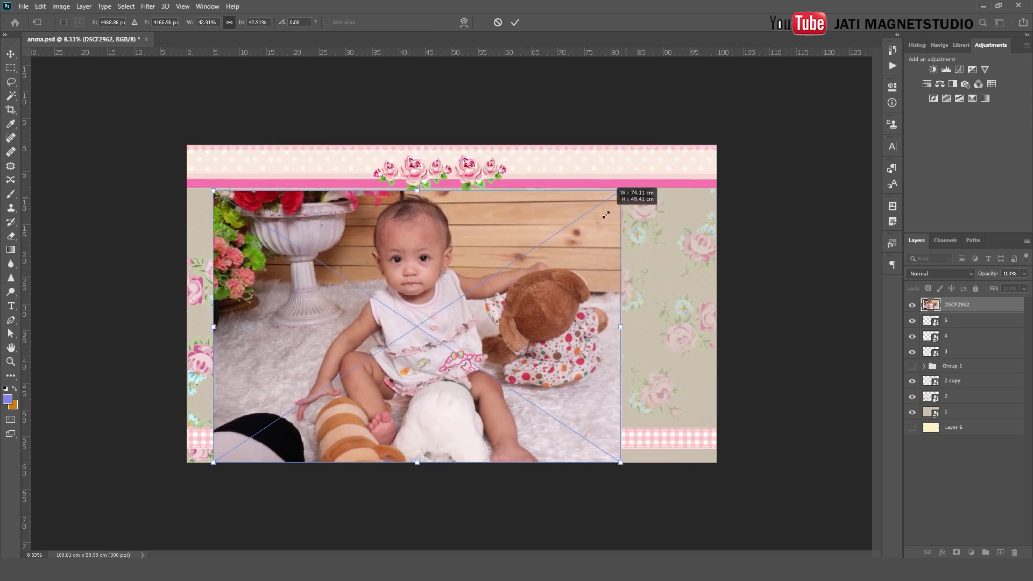
{"action": "mouse_move", "coordinate": [490, 270]}
{"action": "left_mouse_down"}
{"action": "mouse_move", "coordinate": [442, 246]}
{"action": "mouse_move", "coordinate": [401, 262]}
{"action": "left_mouse_up"}
{"action": "key", "text": "Return"}
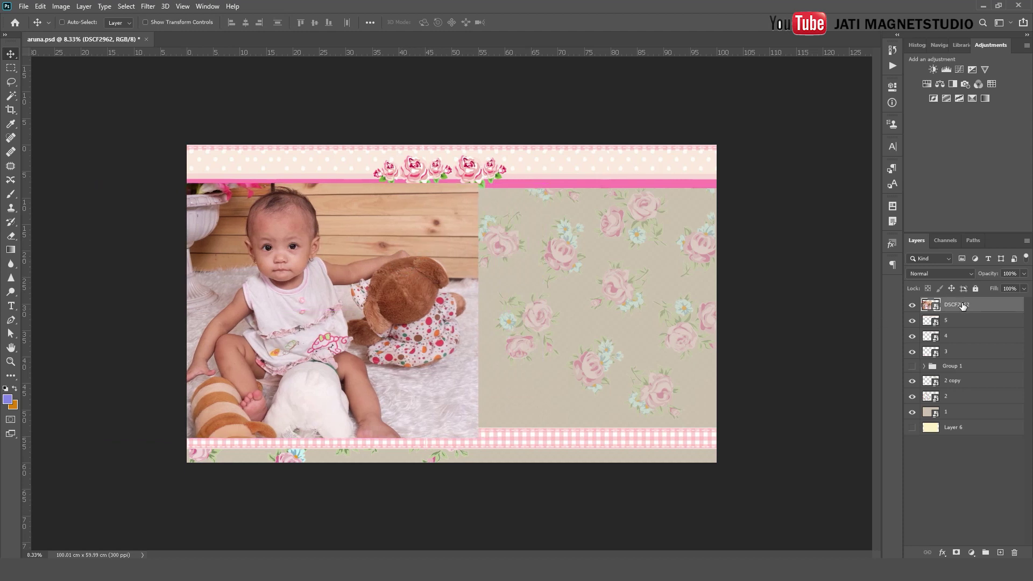
- Move the DSCF2962 layer just above Group 1 and add a blank layer mask
{"action": "left_click_drag", "start_coordinate": [962, 305], "coordinate": [947, 390]}
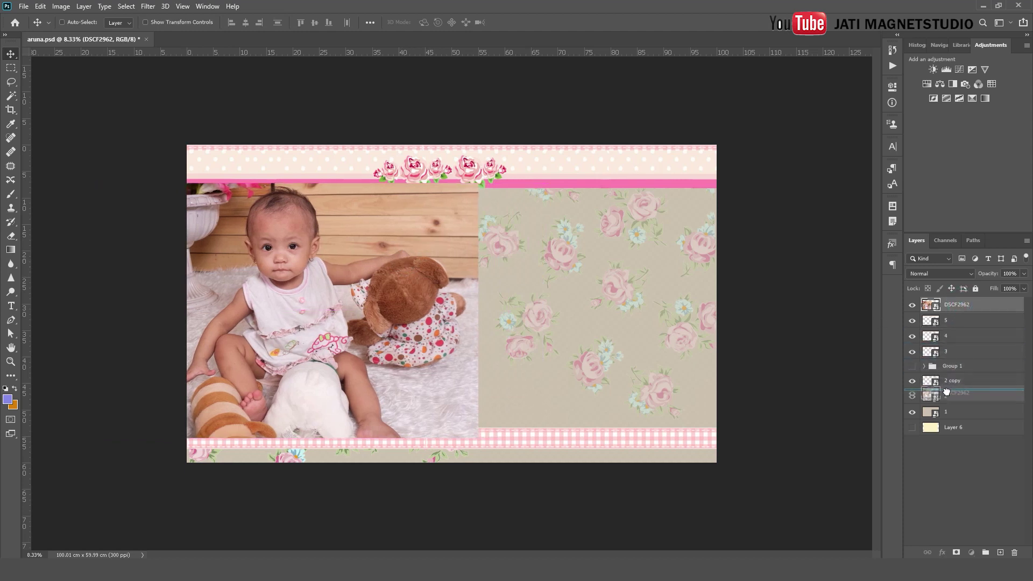
{"action": "mouse_move", "coordinate": [947, 390]}
{"action": "left_mouse_down"}
{"action": "mouse_move", "coordinate": [949, 352]}
{"action": "mouse_move", "coordinate": [938, 356]}
{"action": "left_mouse_up"}
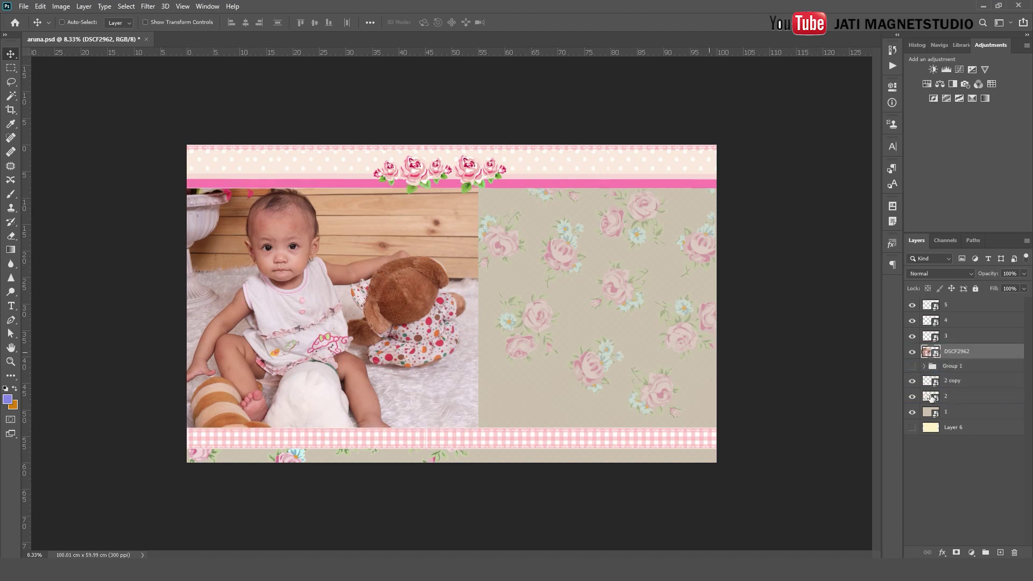
{"action": "left_click", "coordinate": [956, 553]}
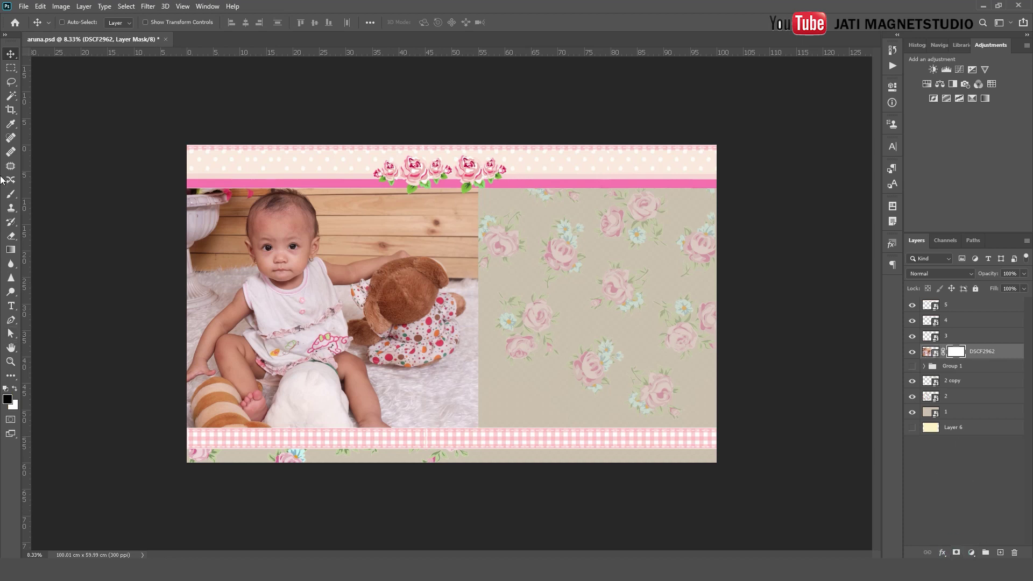
- With a 42% opacity brush, mask out the photo's right edge, vase and bottom-left corner
{"action": "left_click", "coordinate": [11, 194]}
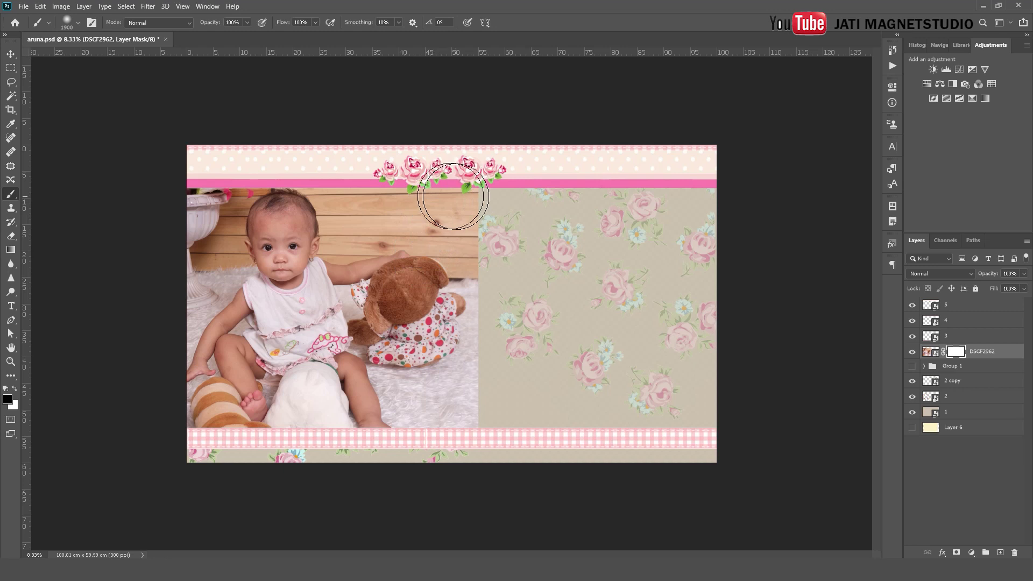
{"action": "left_click", "coordinate": [247, 22]}
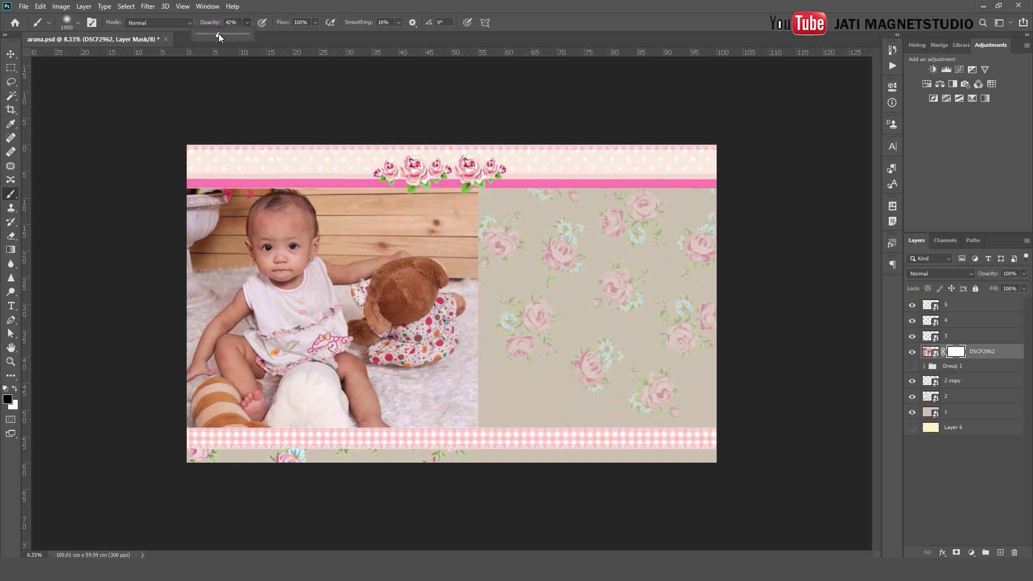
{"action": "left_click", "coordinate": [454, 185]}
{"action": "left_click_drag", "start_coordinate": [461, 213], "coordinate": [461, 226]}
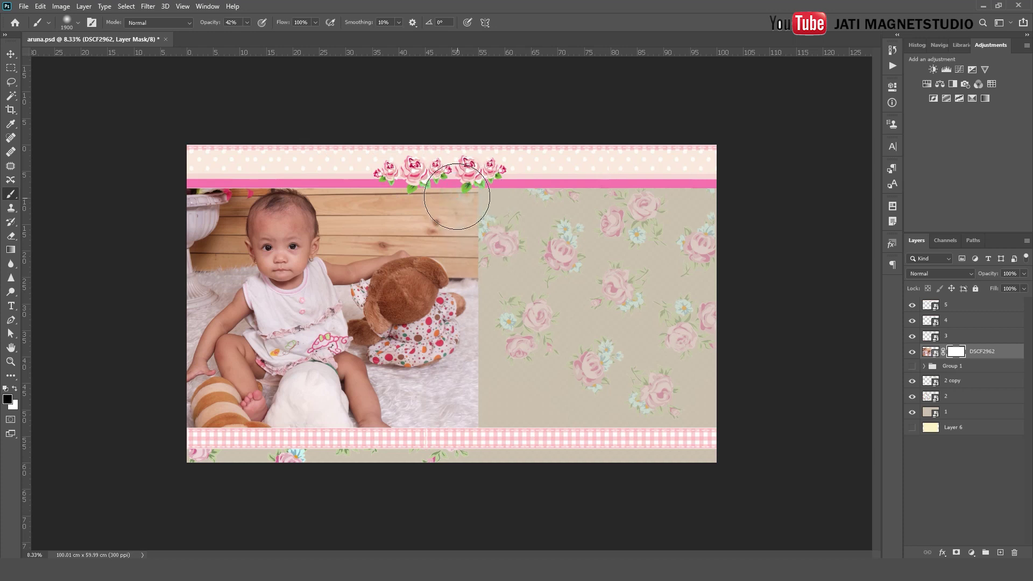
{"action": "mouse_move", "coordinate": [453, 288]}
{"action": "left_mouse_down"}
{"action": "mouse_move", "coordinate": [465, 246]}
{"action": "mouse_move", "coordinate": [466, 399]}
{"action": "mouse_move", "coordinate": [484, 299]}
{"action": "mouse_move", "coordinate": [462, 422]}
{"action": "mouse_move", "coordinate": [489, 280]}
{"action": "mouse_move", "coordinate": [468, 310]}
{"action": "mouse_move", "coordinate": [477, 385]}
{"action": "mouse_move", "coordinate": [461, 397]}
{"action": "mouse_move", "coordinate": [486, 371]}
{"action": "mouse_move", "coordinate": [417, 369]}
{"action": "mouse_move", "coordinate": [439, 329]}
{"action": "mouse_move", "coordinate": [472, 381]}
{"action": "mouse_move", "coordinate": [475, 431]}
{"action": "mouse_move", "coordinate": [417, 211]}
{"action": "mouse_move", "coordinate": [346, 196]}
{"action": "mouse_move", "coordinate": [461, 185]}
{"action": "mouse_move", "coordinate": [400, 294]}
{"action": "mouse_move", "coordinate": [429, 396]}
{"action": "left_mouse_up"}
{"action": "left_click_drag", "start_coordinate": [194, 213], "coordinate": [197, 198]}
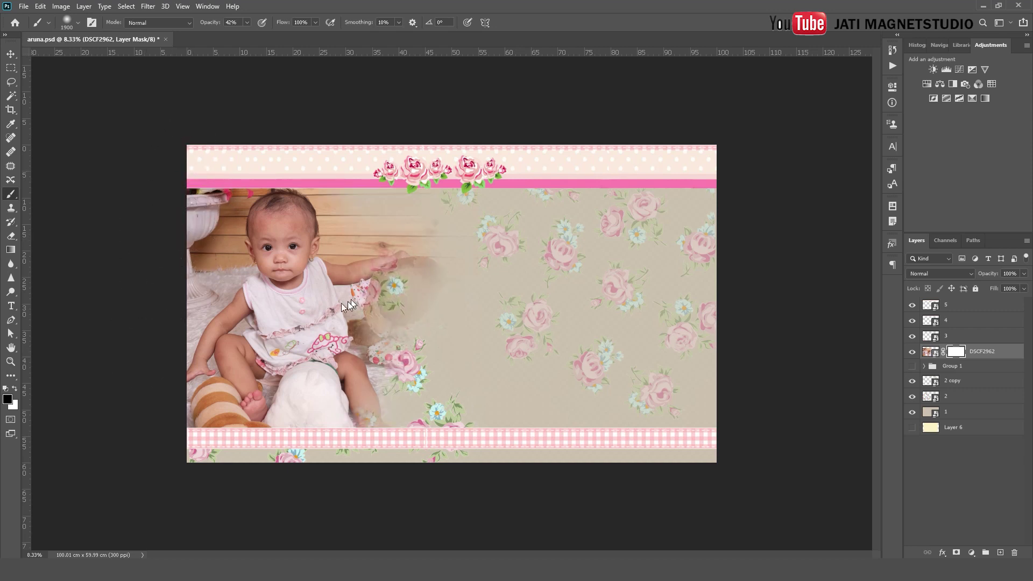
{"action": "left_click_drag", "start_coordinate": [196, 214], "coordinate": [180, 265]}
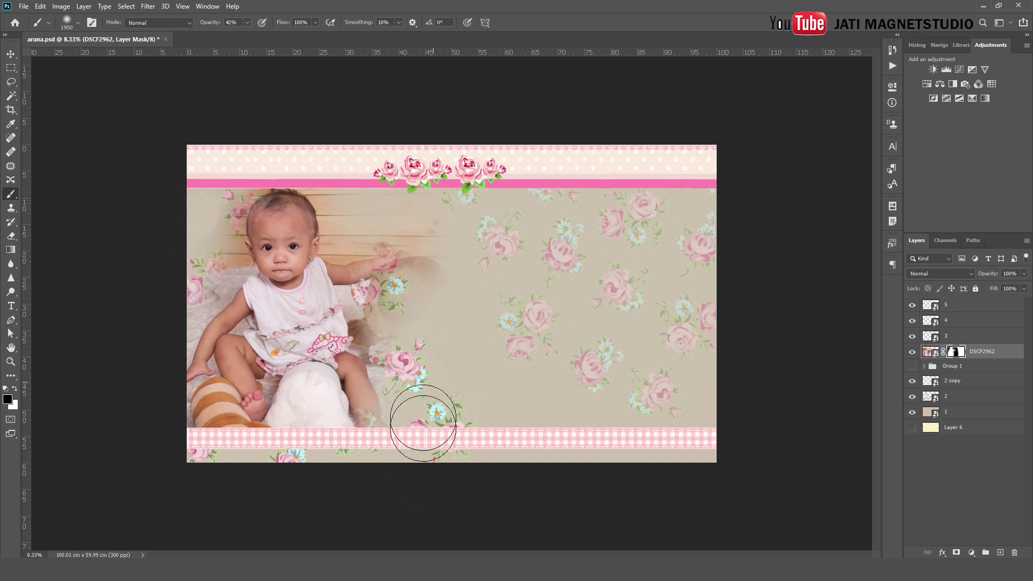
{"action": "left_click", "coordinate": [311, 401]}
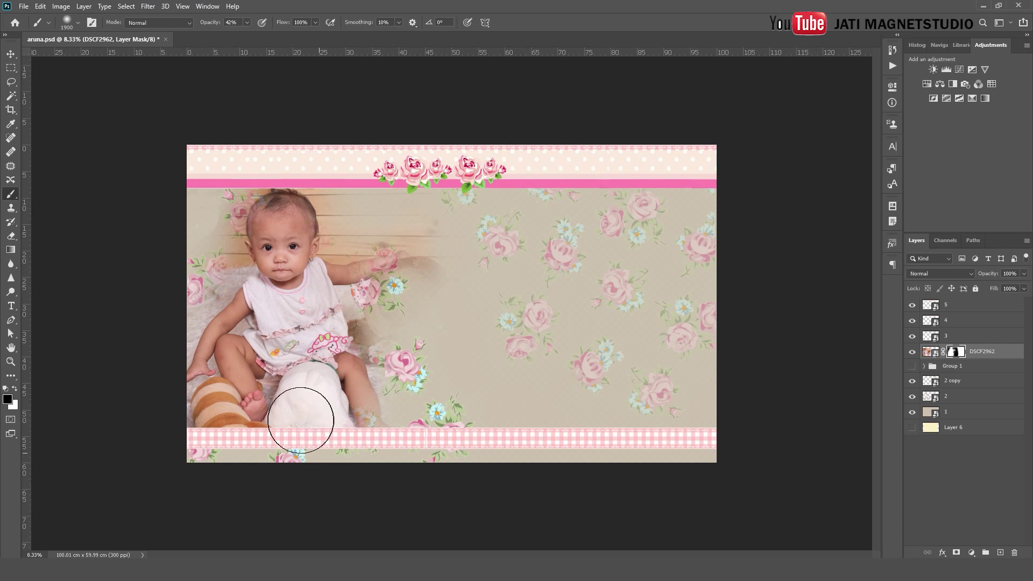
{"action": "left_click_drag", "start_coordinate": [182, 424], "coordinate": [201, 445]}
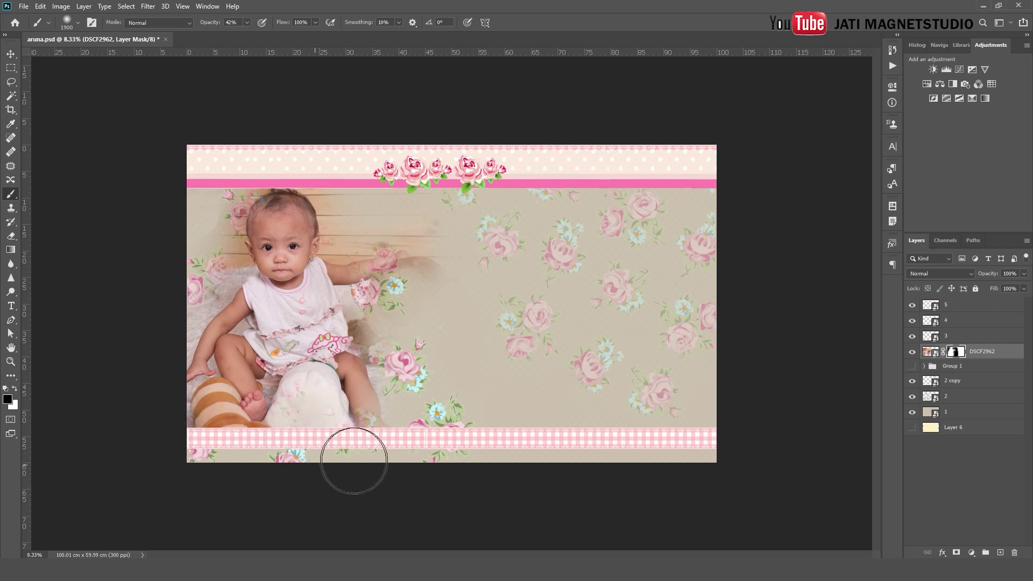
- Restore the baby's hand with white, then fade the wall around her head with black
{"action": "scroll", "coordinate": [526, 275], "scroll_direction": "up", "scroll_amount": 2}
{"action": "key", "text": "bracketleft"}
{"action": "key", "text": "bracketleft"}
{"action": "key", "text": "bracketleft"}
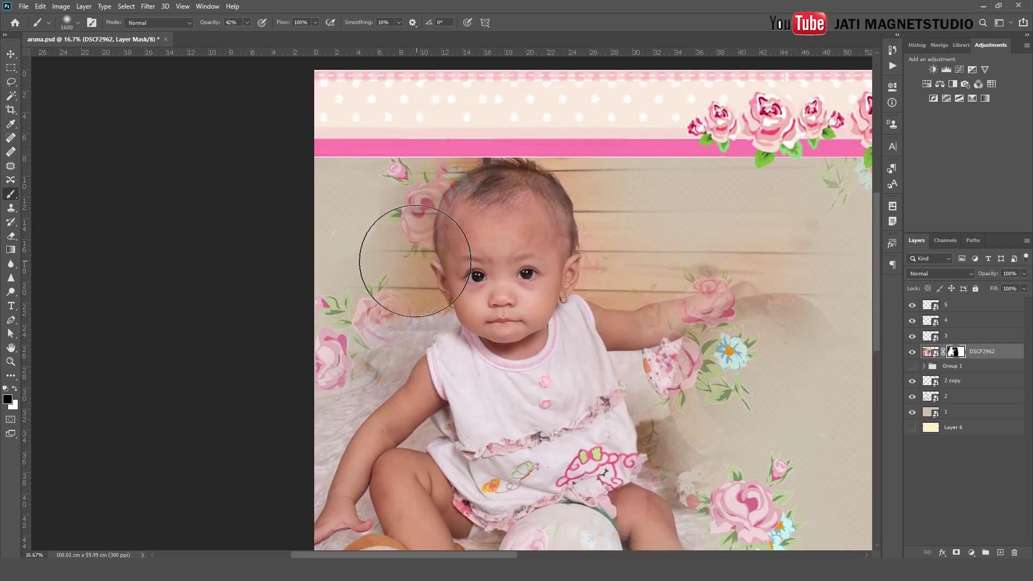
{"action": "key", "text": "x"}
{"action": "key", "text": "bracketleft"}
{"action": "mouse_move", "coordinate": [694, 323]}
{"action": "left_mouse_down"}
{"action": "mouse_move", "coordinate": [722, 312]}
{"action": "mouse_move", "coordinate": [623, 343]}
{"action": "left_mouse_up"}
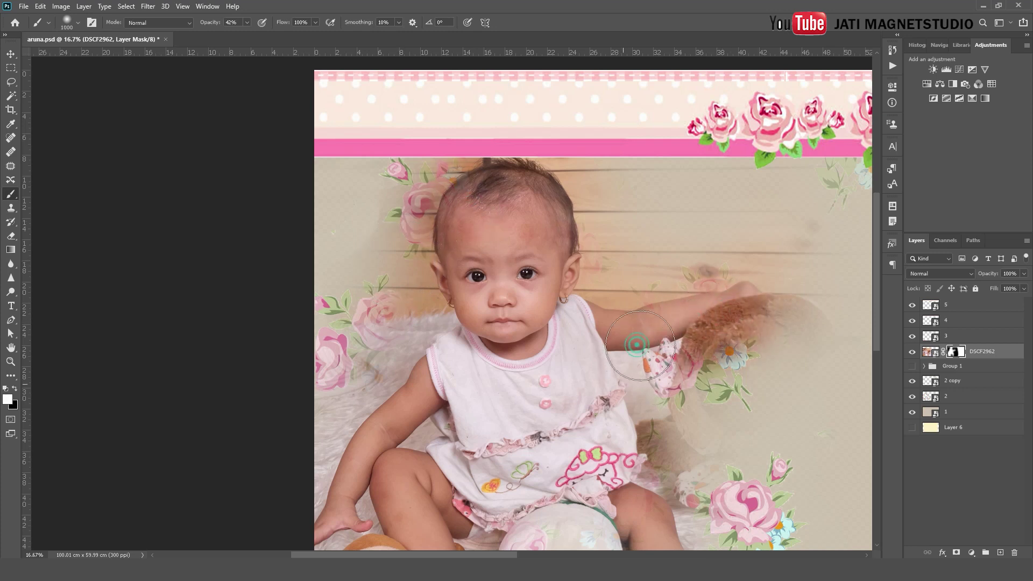
{"action": "key", "text": "x"}
{"action": "mouse_move", "coordinate": [380, 252]}
{"action": "left_mouse_down"}
{"action": "mouse_move", "coordinate": [382, 287]}
{"action": "mouse_move", "coordinate": [387, 237]}
{"action": "mouse_move", "coordinate": [417, 166]}
{"action": "mouse_move", "coordinate": [396, 312]}
{"action": "left_mouse_up"}
{"action": "left_click_drag", "start_coordinate": [339, 398], "coordinate": [328, 414]}
{"action": "left_click_drag", "start_coordinate": [489, 135], "coordinate": [572, 134]}
{"action": "left_click_drag", "start_coordinate": [635, 203], "coordinate": [693, 243]}
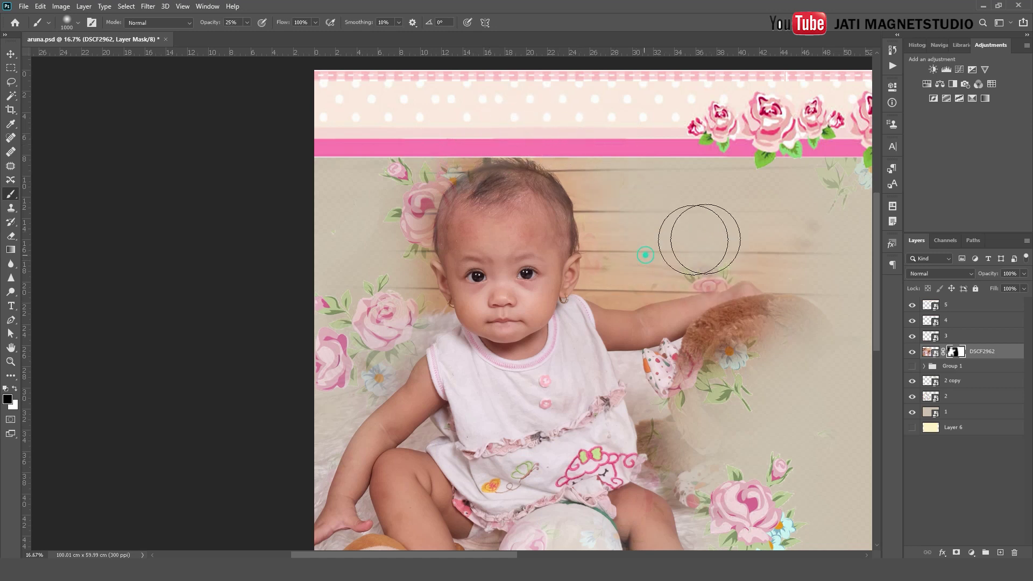
{"action": "double_click", "coordinate": [11, 347]}
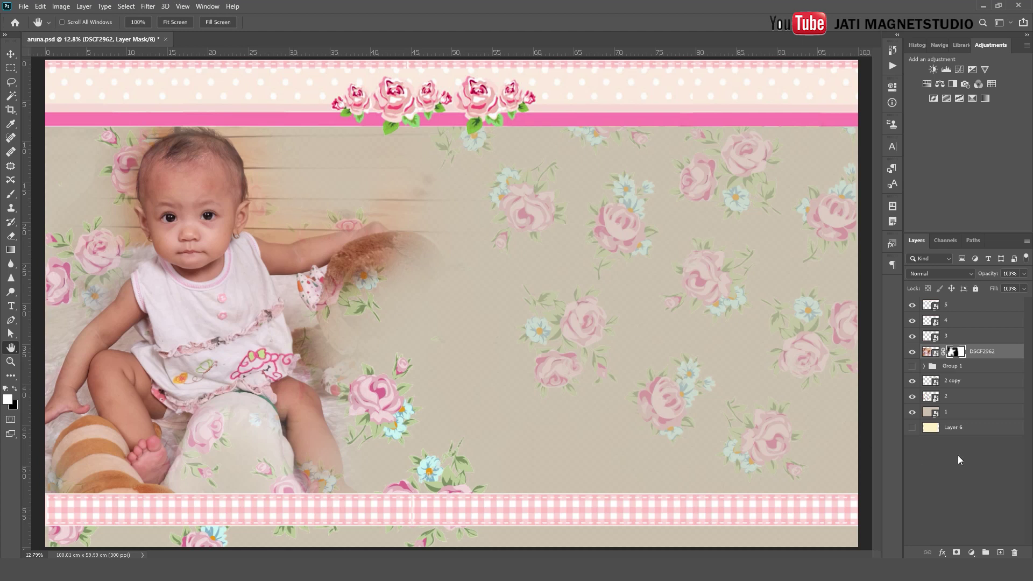
- Add a Curves adjustment layer clipped to the DSCF2962 baby photo
{"action": "left_click", "coordinate": [971, 553]}
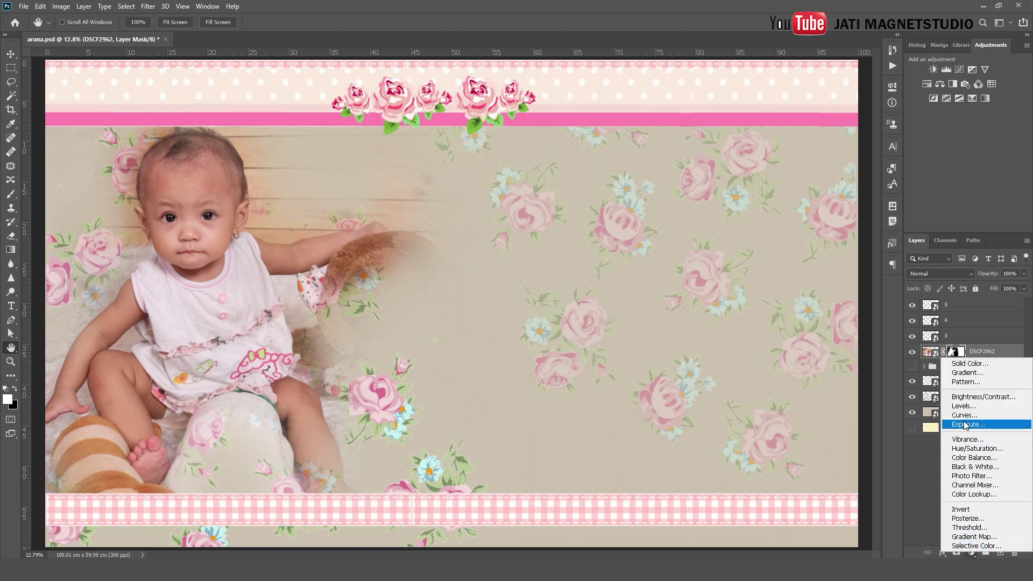
{"action": "key", "text": "Escape"}
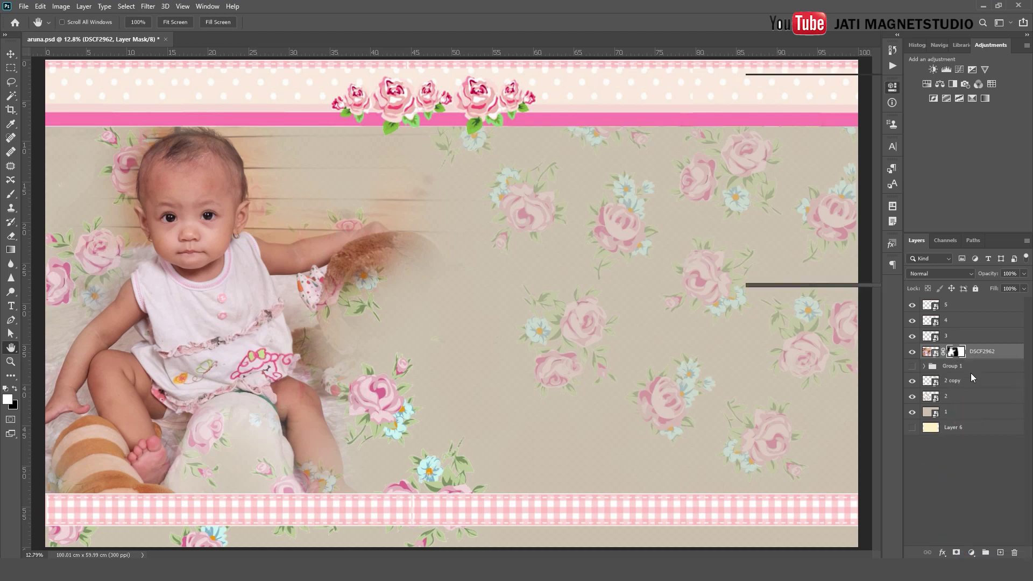
{"action": "left_click", "coordinate": [956, 355]}
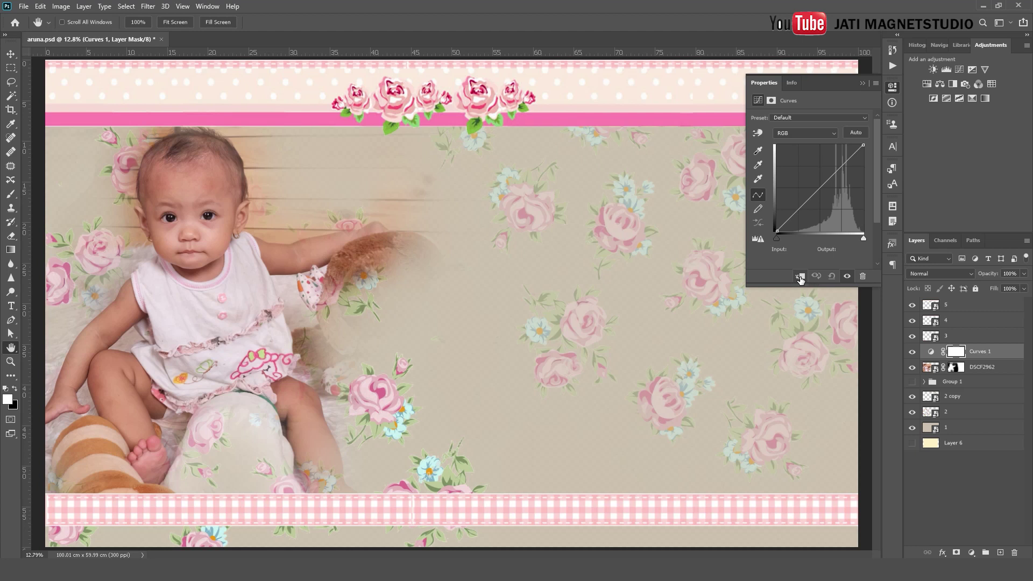
{"action": "left_click", "coordinate": [799, 276]}
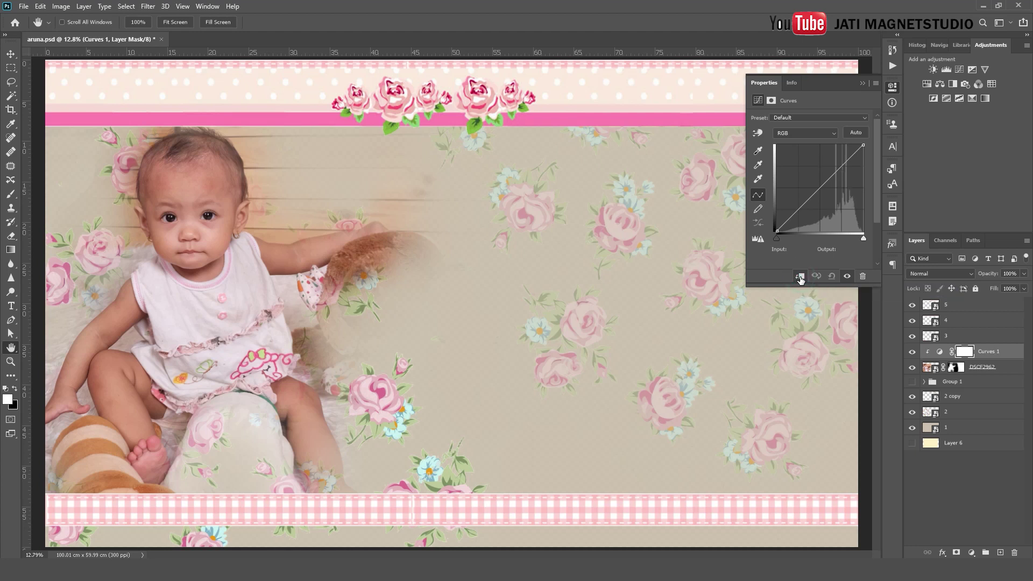
- Raise the curve from 128 to 155 using the forehead tone, then invert its mask
{"action": "left_click", "coordinate": [759, 134]}
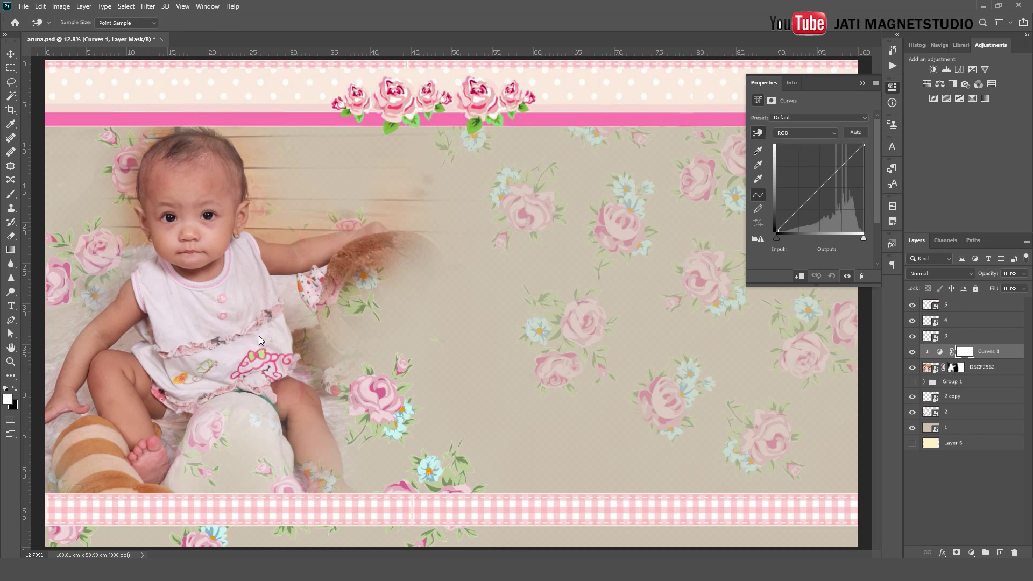
{"action": "left_click", "coordinate": [160, 178]}
{"action": "left_click_drag", "start_coordinate": [160, 177], "coordinate": [157, 181]}
{"action": "left_click_drag", "start_coordinate": [158, 170], "coordinate": [159, 163]}
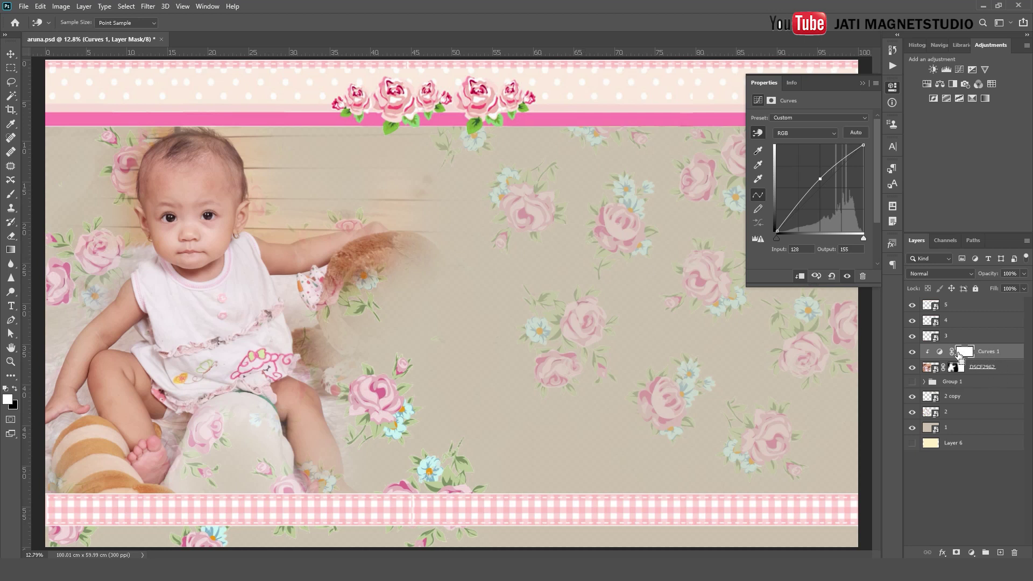
{"action": "key", "text": "ctrl+i"}
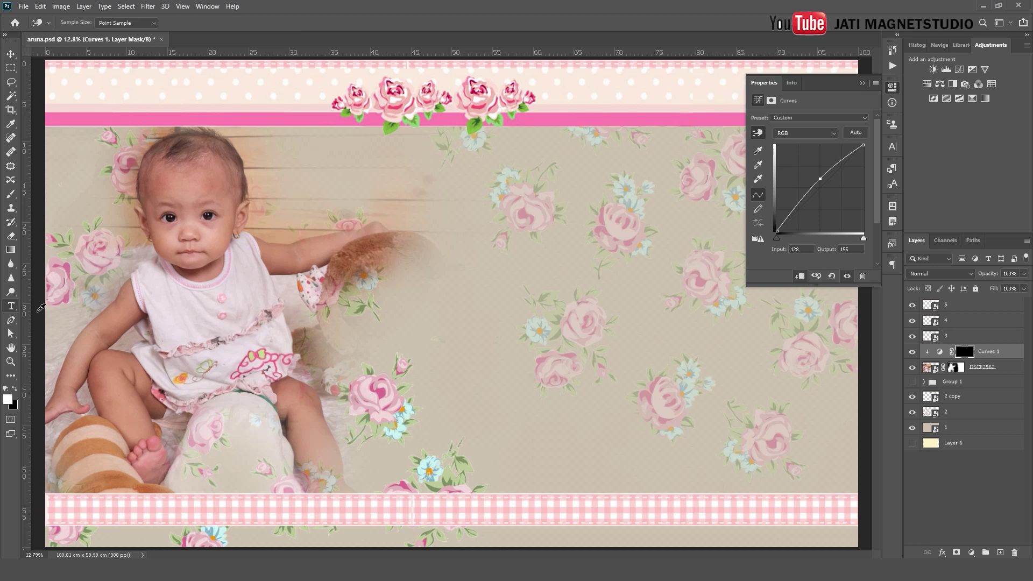
- Paint white on the Curves mask to brighten the baby's forehead, face and leg
{"action": "key", "text": "b"}
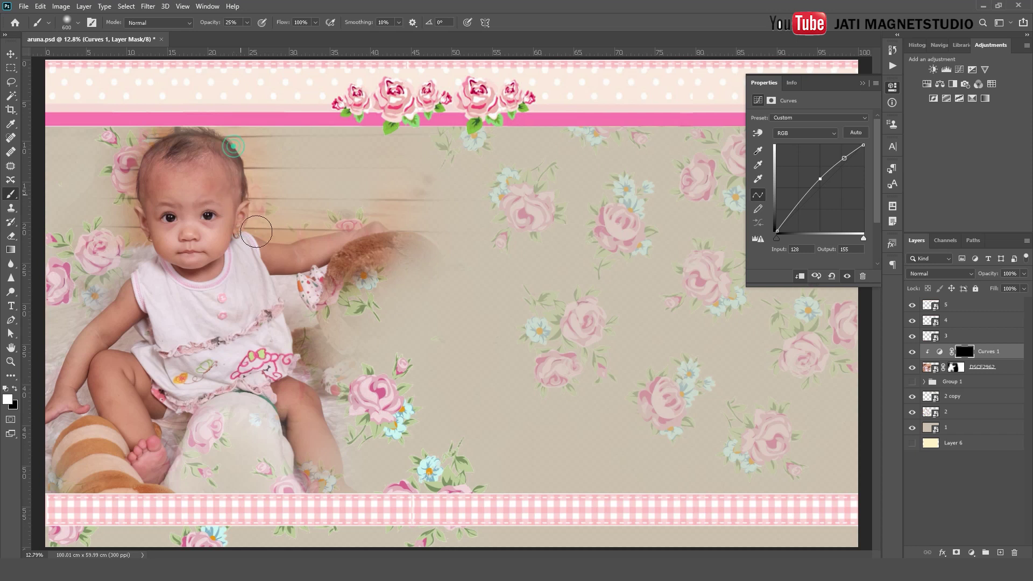
{"action": "left_click_drag", "start_coordinate": [142, 173], "coordinate": [142, 215]}
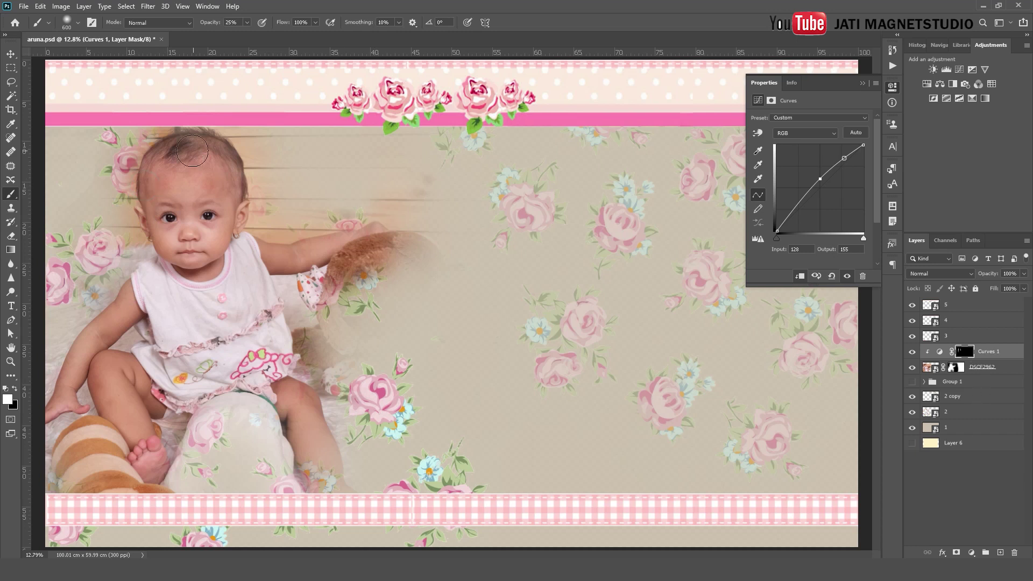
{"action": "left_click_drag", "start_coordinate": [154, 197], "coordinate": [135, 377]}
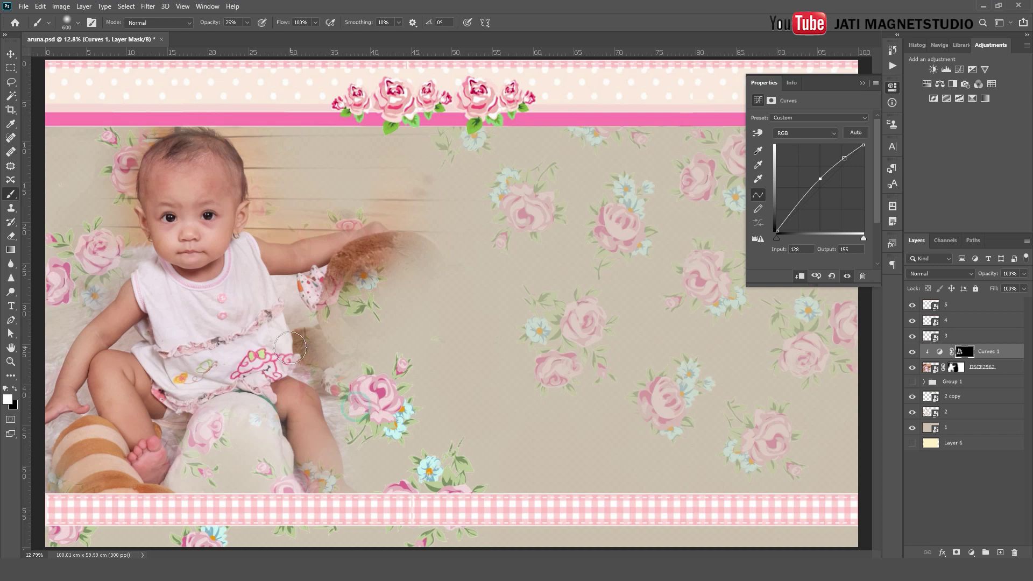
{"action": "left_click_drag", "start_coordinate": [122, 353], "coordinate": [115, 407]}
{"action": "left_click", "coordinate": [10, 347]}
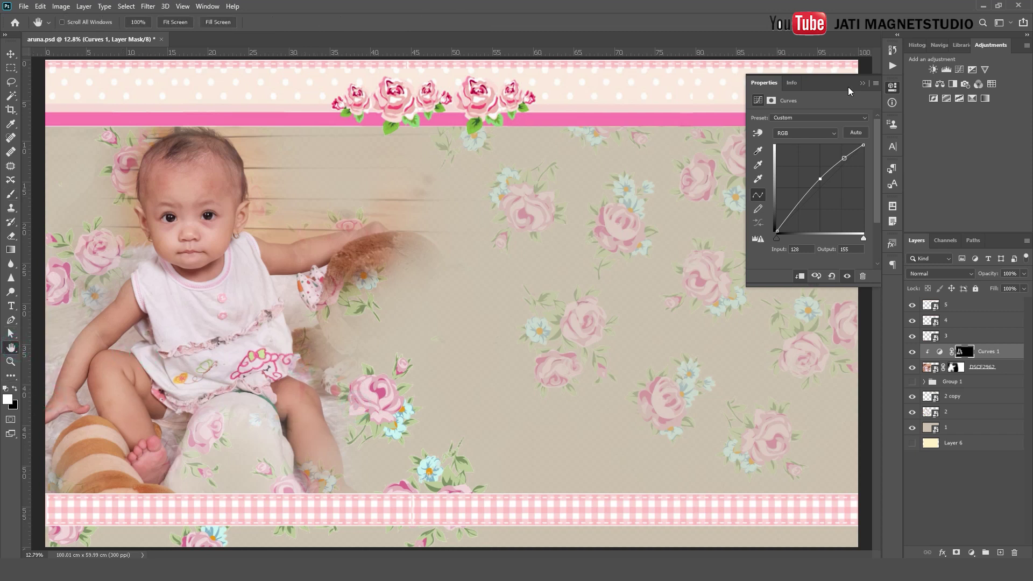
{"action": "left_click", "coordinate": [892, 87]}
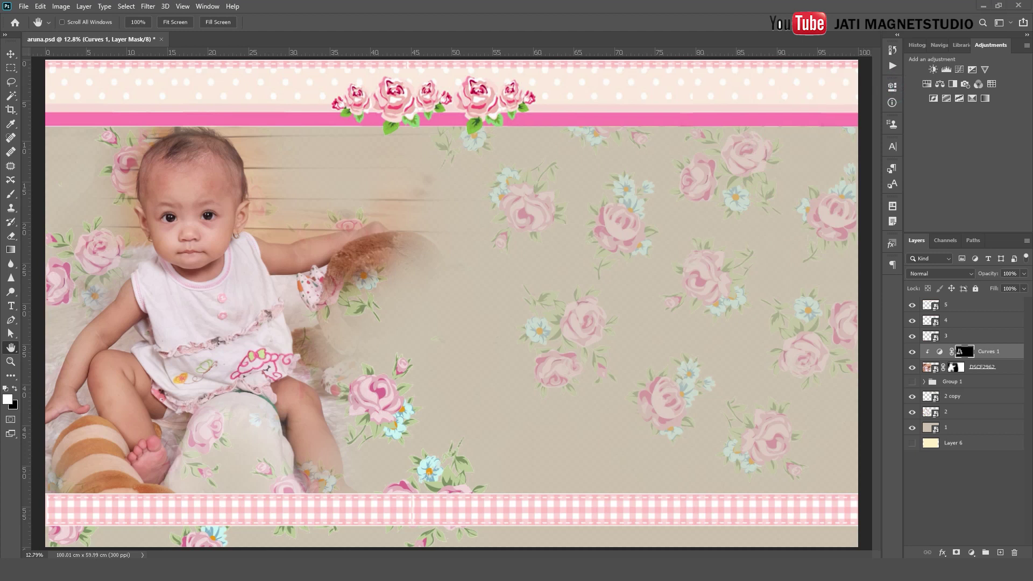
- Drag the second baby photo DSCF2963 from File Explorer onto the canvas
{"action": "left_click", "coordinate": [297, 508]}
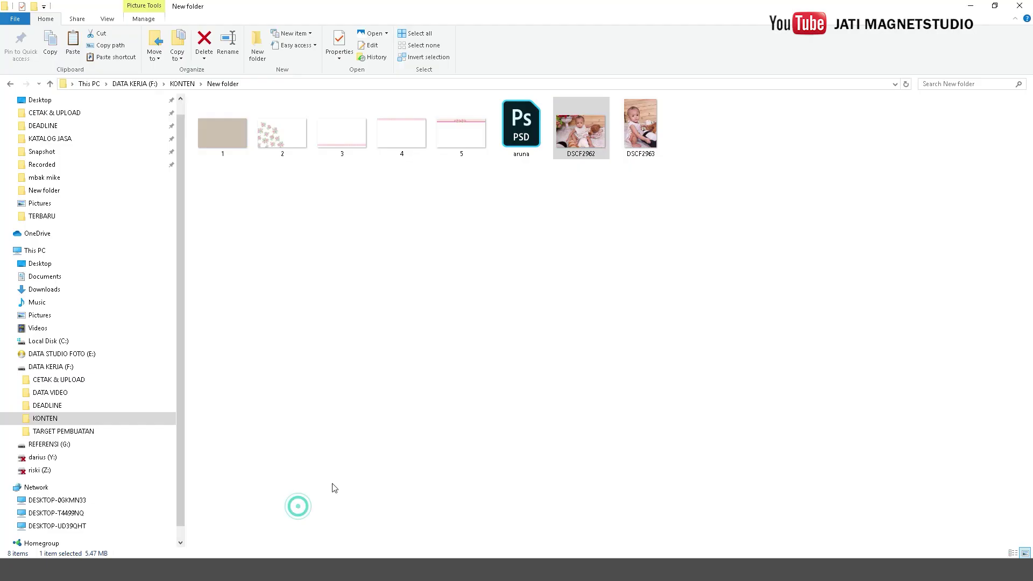
{"action": "left_click_drag", "start_coordinate": [640, 127], "coordinate": [189, 560]}
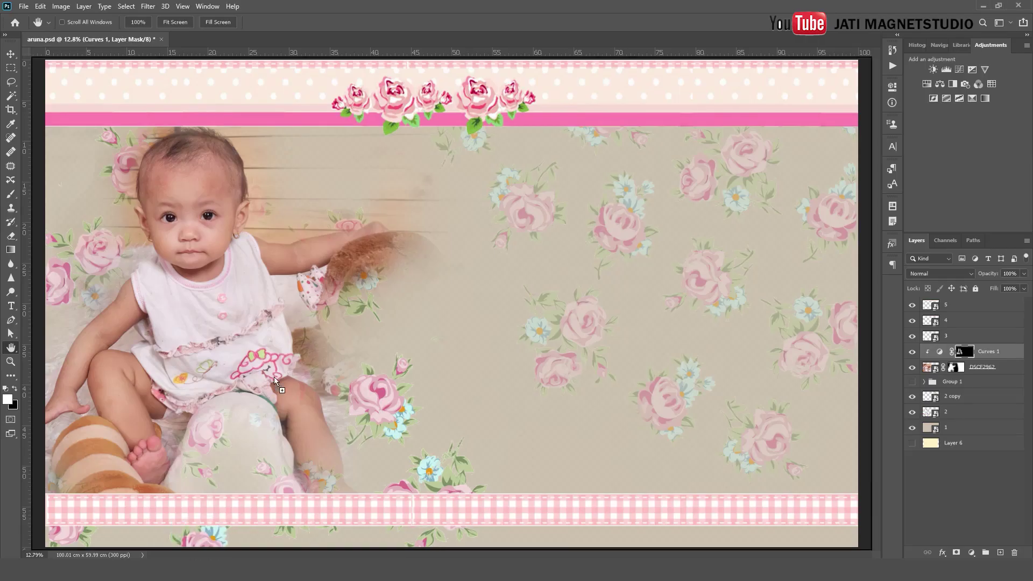
{"action": "left_click_drag", "start_coordinate": [202, 559], "coordinate": [280, 371]}
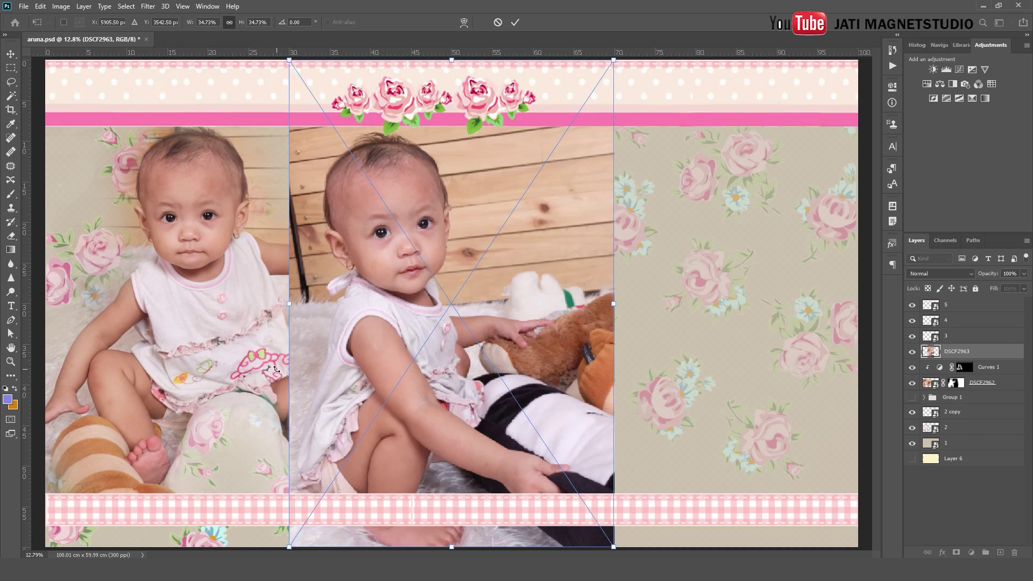
- Place photo DSCF2963 into the announcement, shrink it, and move it up and right
{"action": "left_click_drag", "start_coordinate": [615, 58], "coordinate": [481, 229]}
{"action": "key", "text": "Return"}
{"action": "key", "text": "h"}
{"action": "left_click_drag", "start_coordinate": [423, 328], "coordinate": [490, 240]}
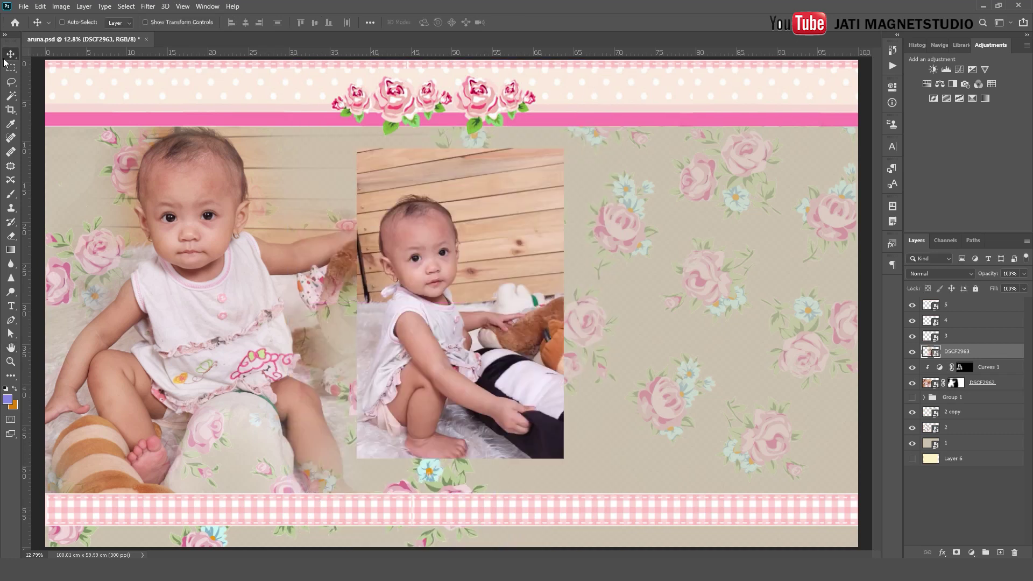
- Mask the photo with a circular selection around the baby's head
{"action": "left_click", "coordinate": [10, 67]}
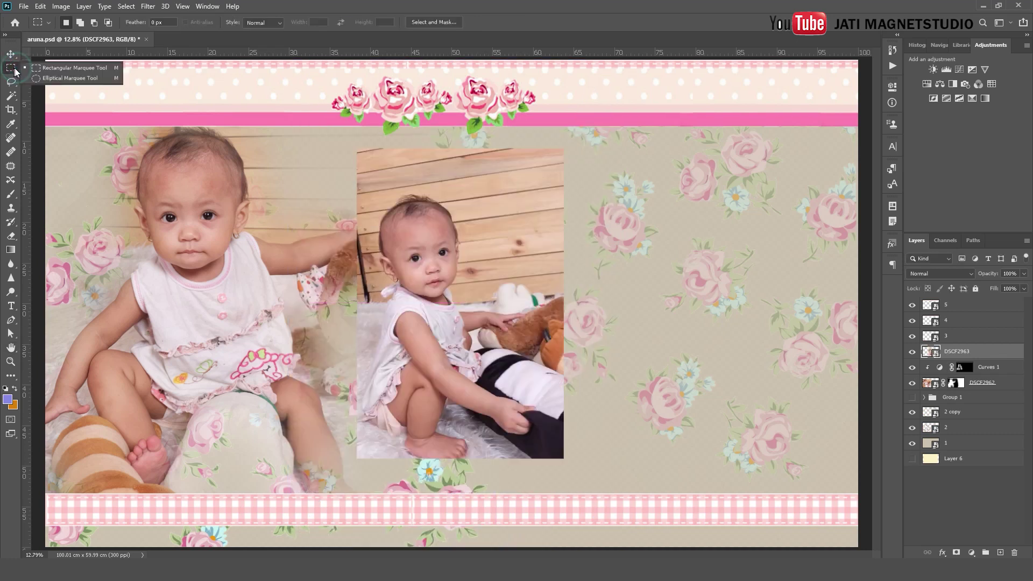
{"action": "left_click", "coordinate": [52, 78]}
{"action": "left_click_drag", "start_coordinate": [480, 213], "coordinate": [511, 326]}
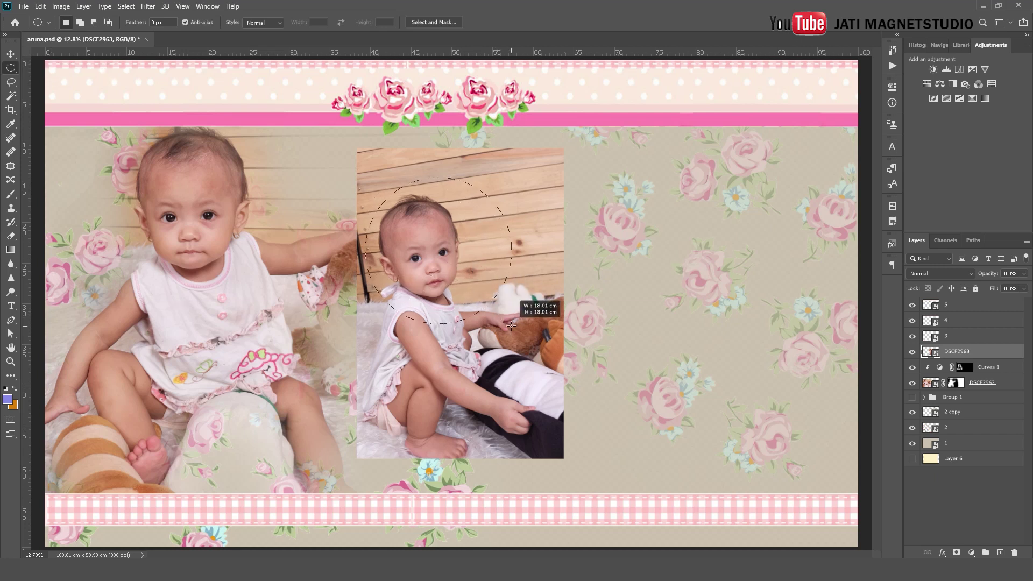
{"action": "left_click_drag", "start_coordinate": [511, 325], "coordinate": [514, 327]}
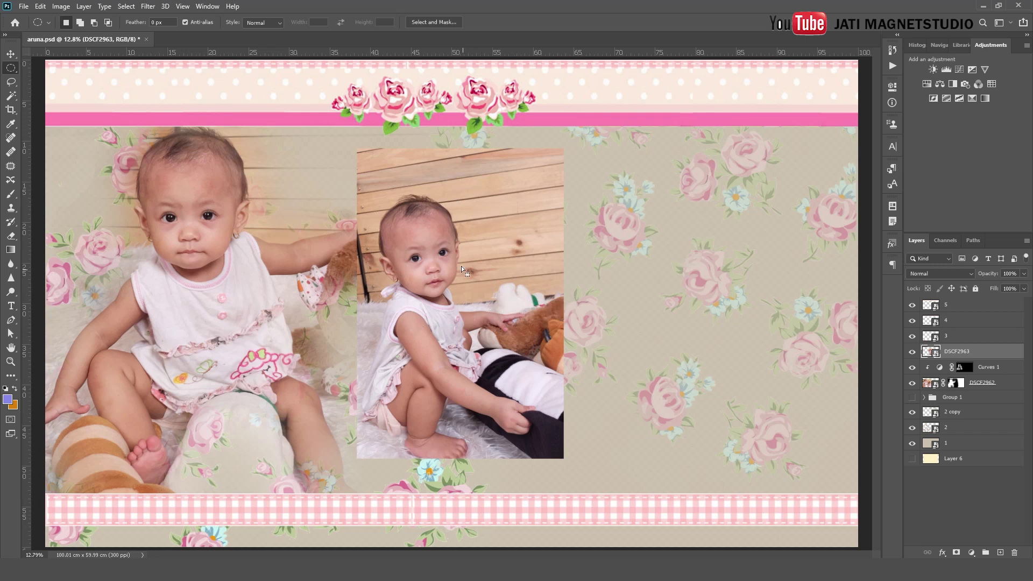
{"action": "left_click", "coordinate": [956, 552]}
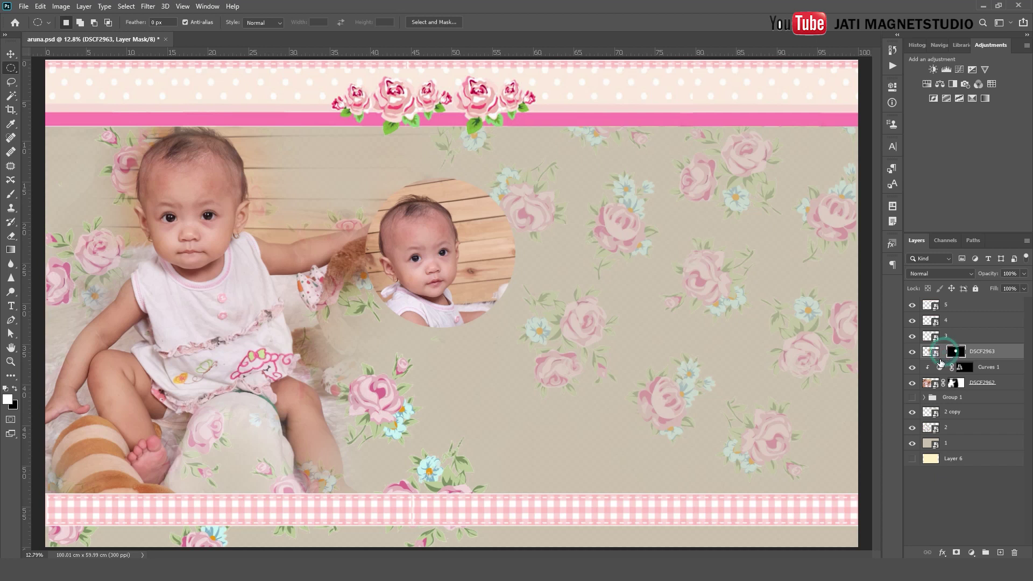
- With the mask unlinked, enlarge and shift the photo to reframe the baby's face
{"action": "left_click", "coordinate": [931, 352]}
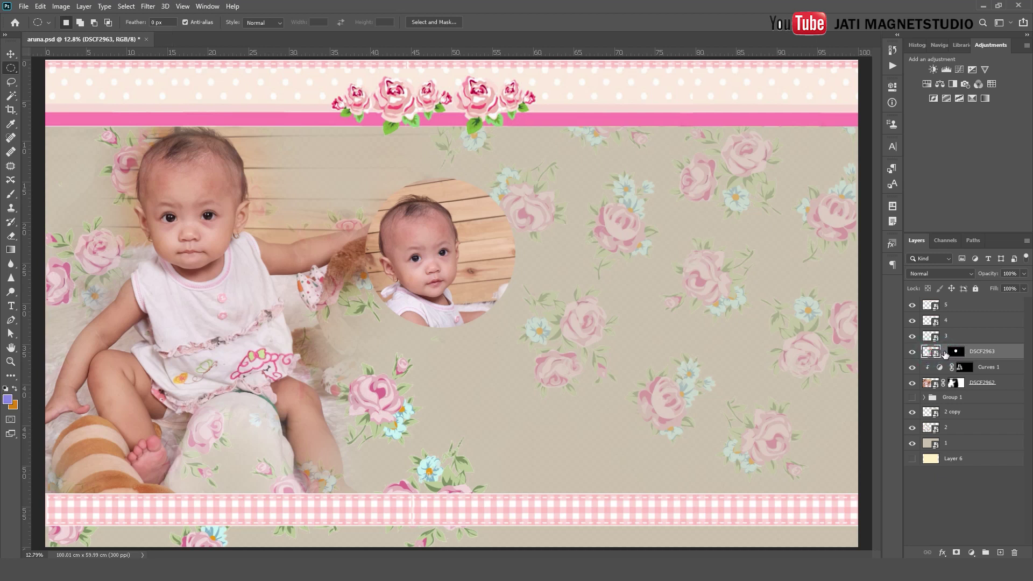
{"action": "left_click", "coordinate": [945, 353]}
{"action": "left_click", "coordinate": [930, 352]}
{"action": "key", "text": "ctrl+t"}
{"action": "left_click_drag", "start_coordinate": [566, 149], "coordinate": [588, 117]}
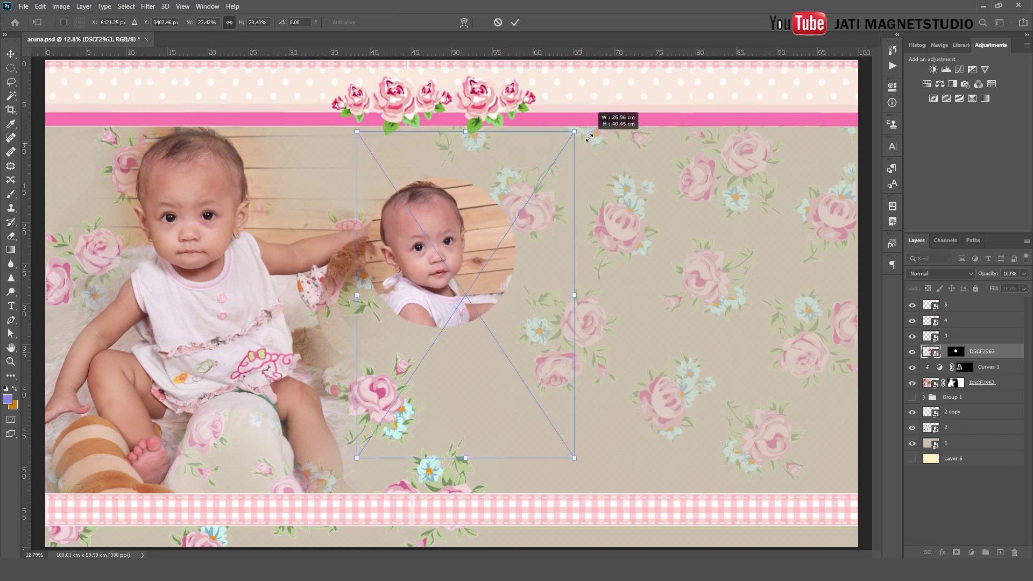
{"action": "left_click_drag", "start_coordinate": [506, 216], "coordinate": [516, 226]}
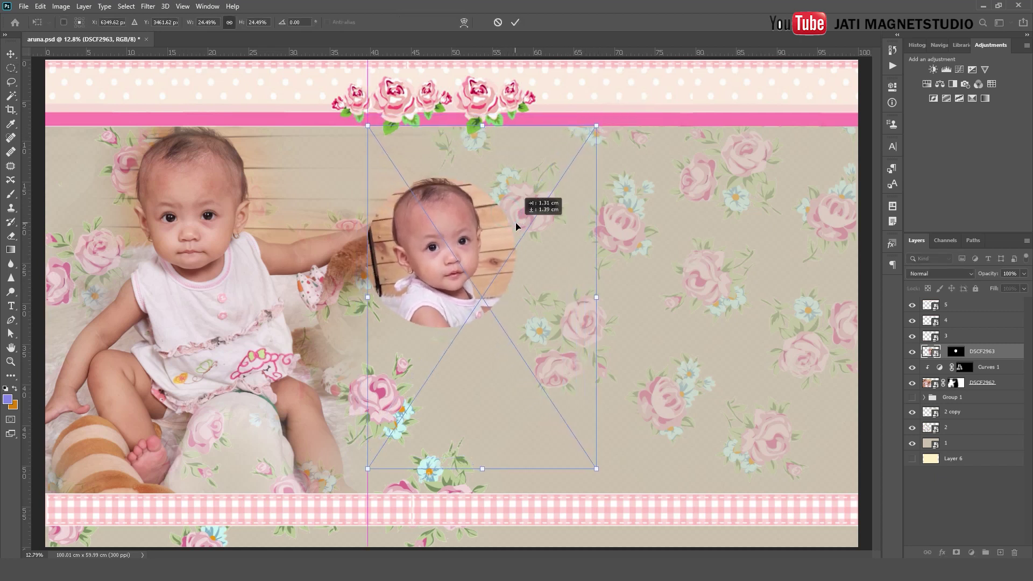
{"action": "key", "text": "Return"}
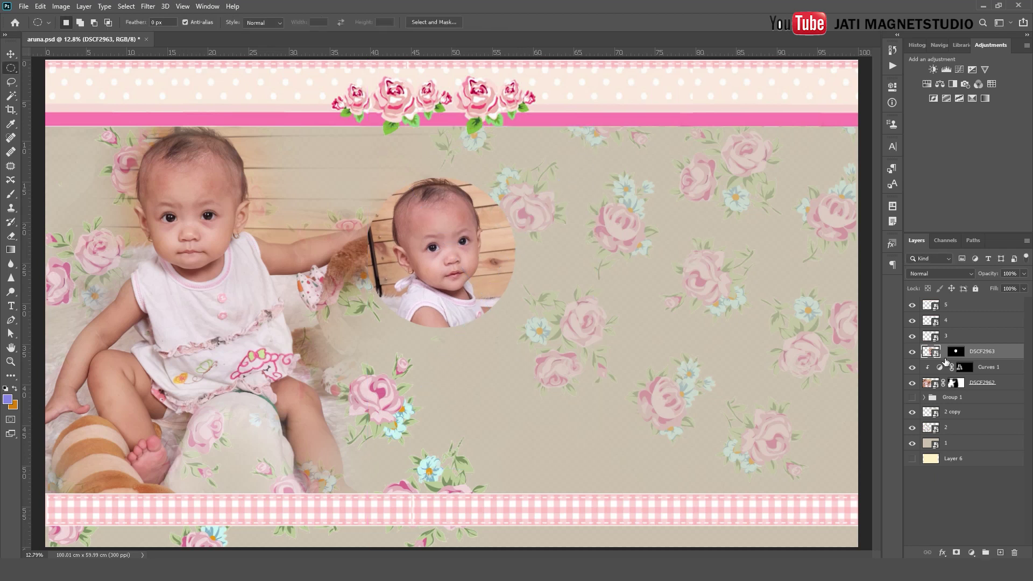
- Relink the mask and move the circular photo down and left beside the first baby
{"action": "left_click", "coordinate": [944, 353]}
{"action": "key", "text": "v"}
{"action": "mouse_move", "coordinate": [435, 245]}
{"action": "left_mouse_down"}
{"action": "mouse_move", "coordinate": [336, 404]}
{"action": "mouse_move", "coordinate": [397, 336]}
{"action": "mouse_move", "coordinate": [334, 395]}
{"action": "left_mouse_up"}
{"action": "left_click", "coordinate": [1014, 351]}
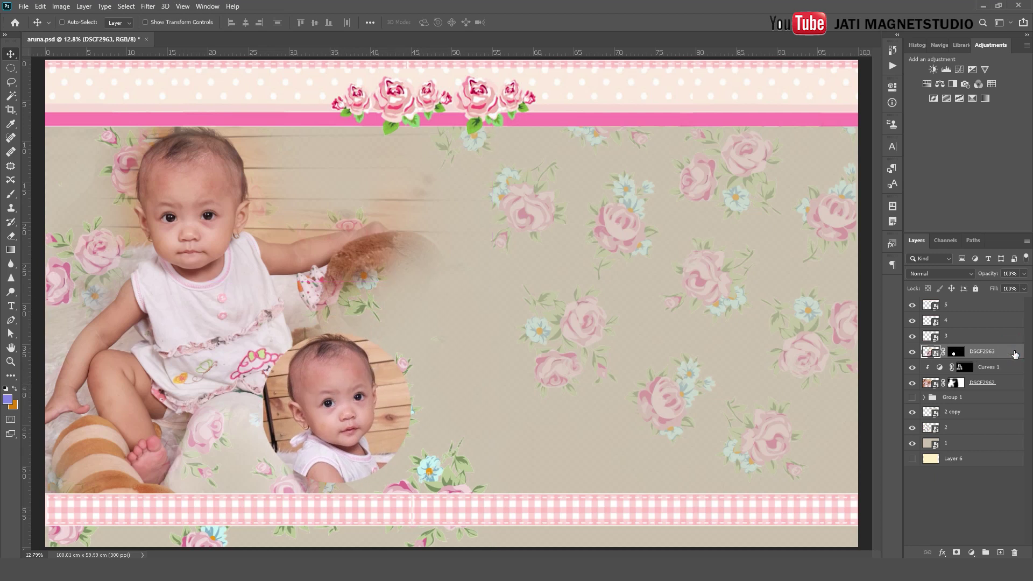
- Give the DSCF2963 layer a white 29 px Stroke and a Drop Shadow
{"action": "double_click", "coordinate": [1011, 353]}
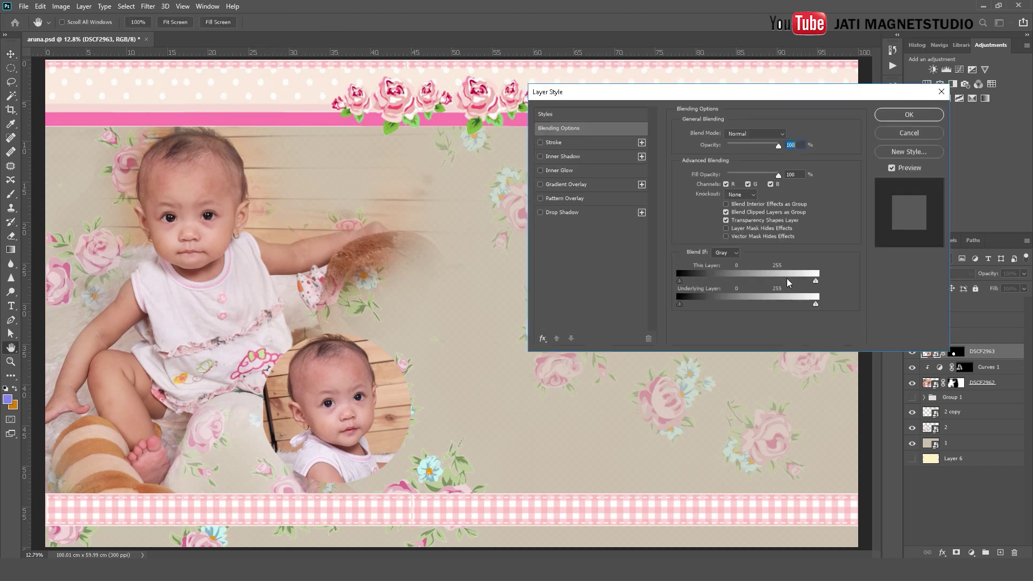
{"action": "left_click", "coordinate": [539, 143]}
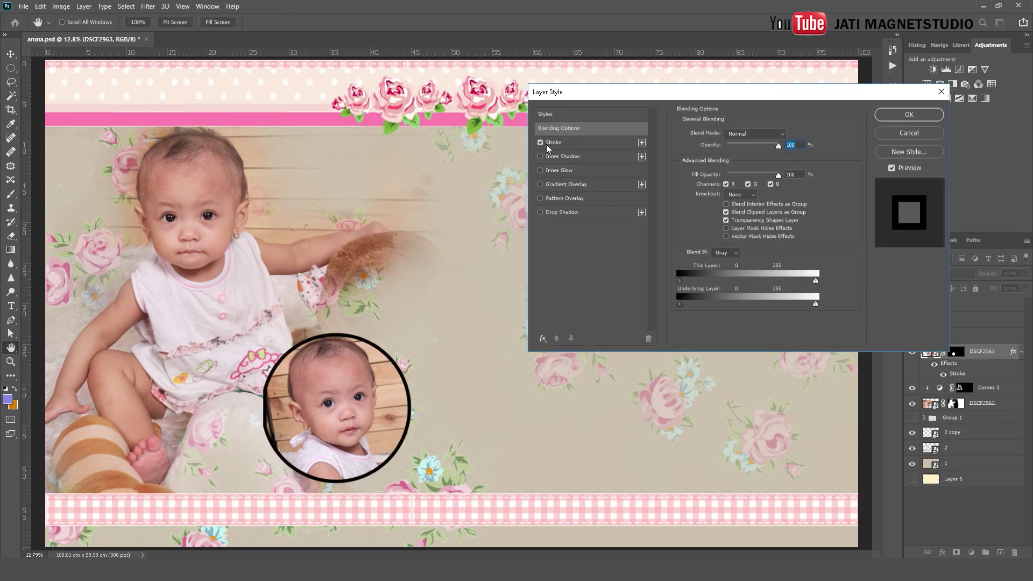
{"action": "left_click", "coordinate": [705, 210]}
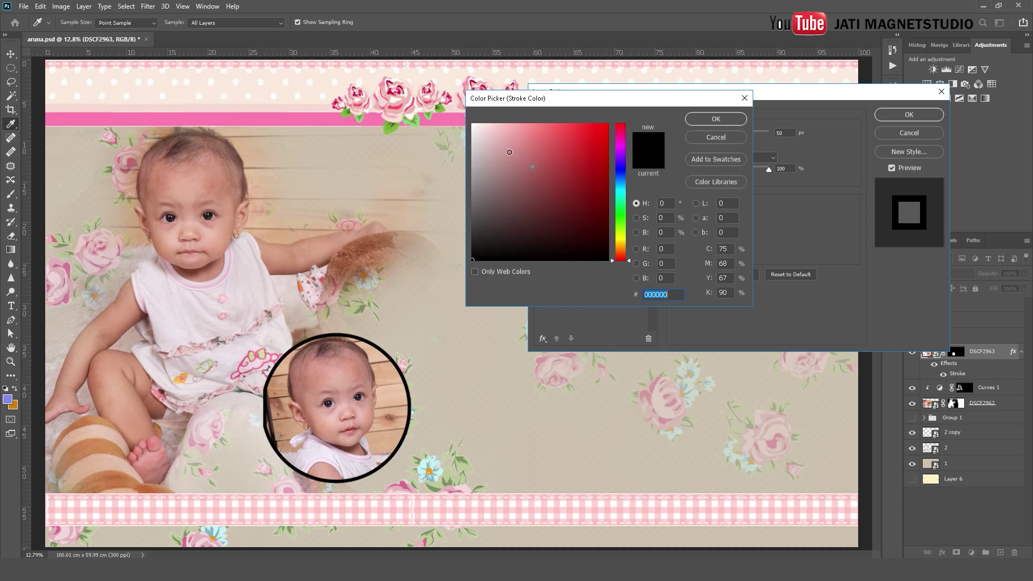
{"action": "left_click", "coordinate": [472, 124]}
{"action": "left_click", "coordinate": [724, 120]}
{"action": "left_click", "coordinate": [732, 132]}
{"action": "left_click_drag", "start_coordinate": [731, 133], "coordinate": [726, 133]}
{"action": "left_click", "coordinate": [540, 212]}
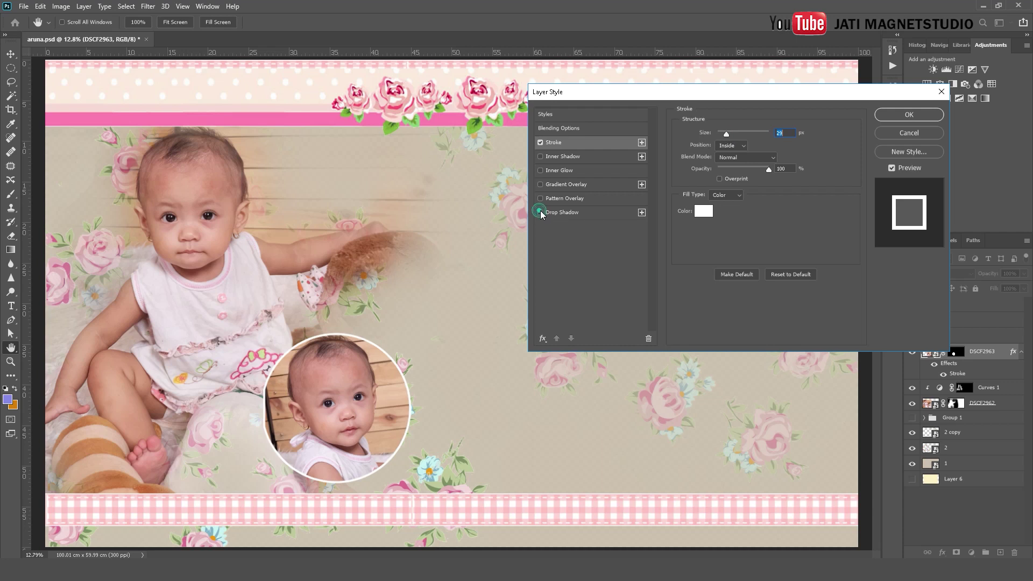
{"action": "left_click", "coordinate": [545, 213]}
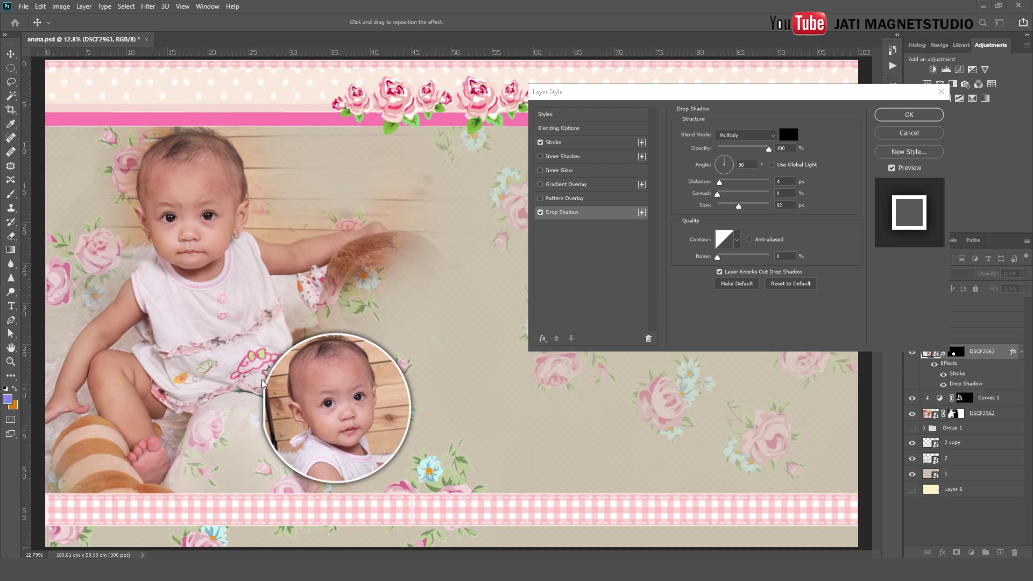
{"action": "left_click", "coordinate": [898, 116]}
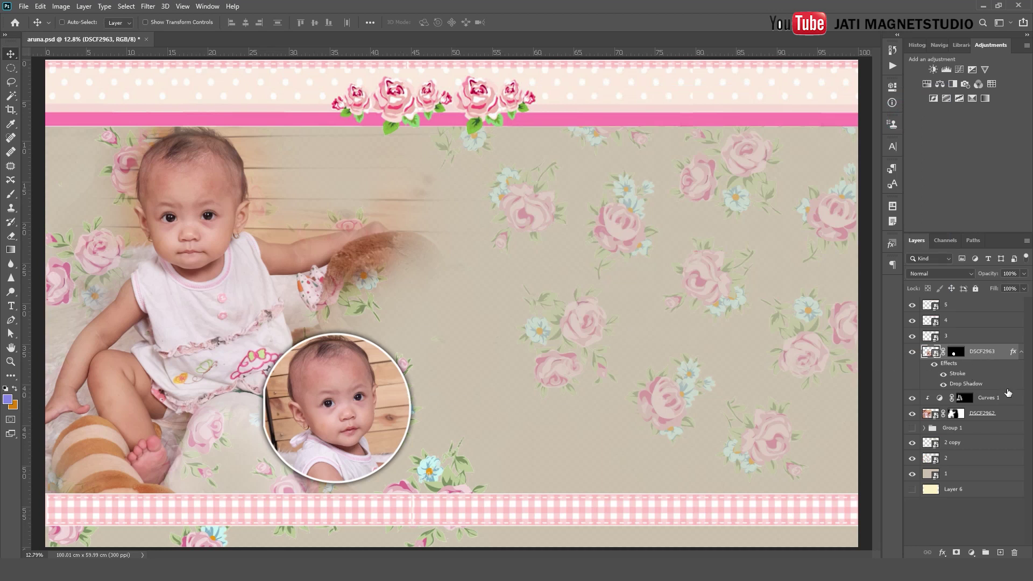
- With the mask unlinked, slightly enlarge and lower the photo inside the circle, then nudge it
{"action": "left_click", "coordinate": [943, 352]}
{"action": "key", "text": "ctrl+t"}
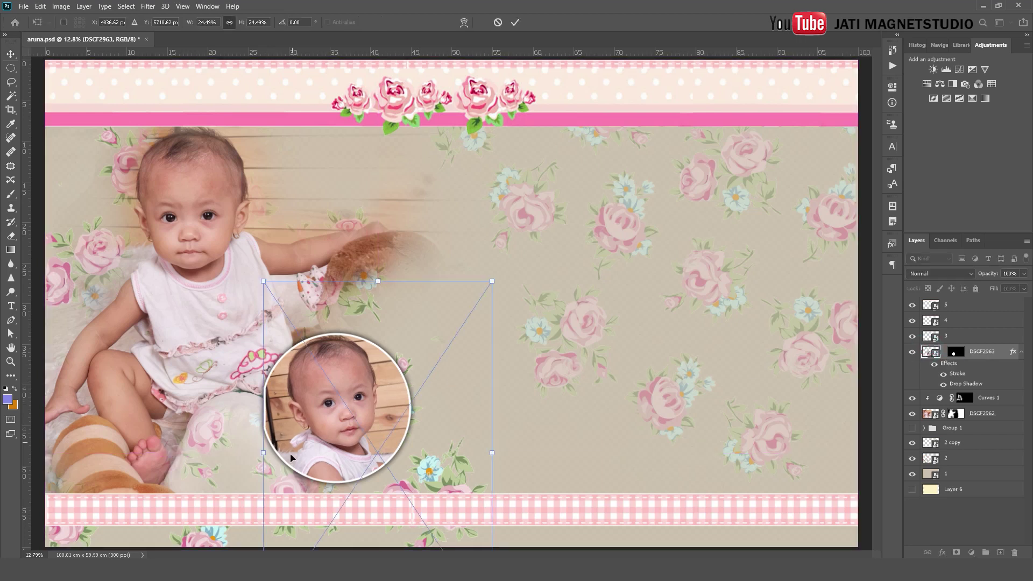
{"action": "left_click_drag", "start_coordinate": [262, 279], "coordinate": [257, 275]}
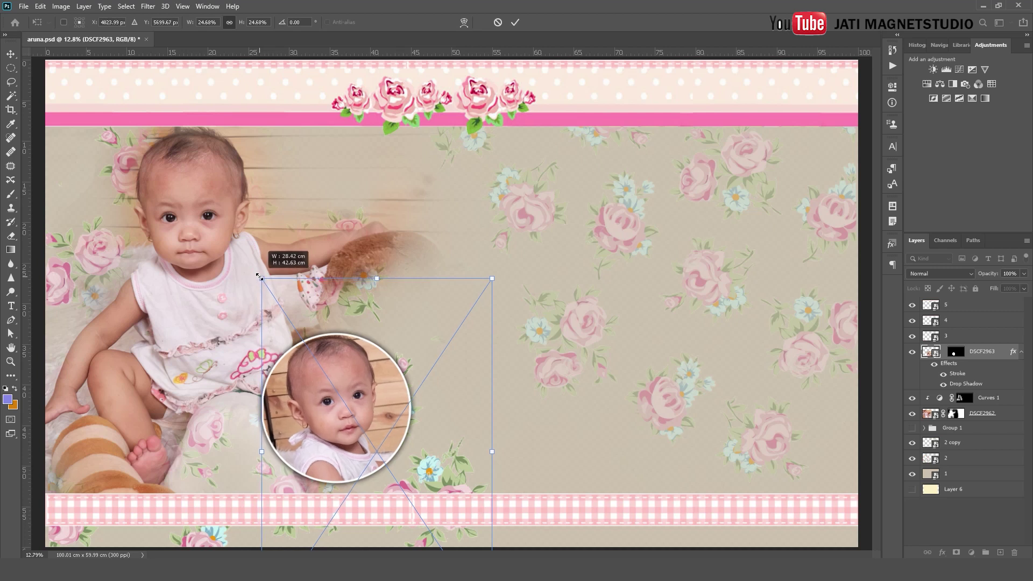
{"action": "left_click_drag", "start_coordinate": [256, 275], "coordinate": [255, 274]}
{"action": "left_click_drag", "start_coordinate": [297, 404], "coordinate": [299, 416]}
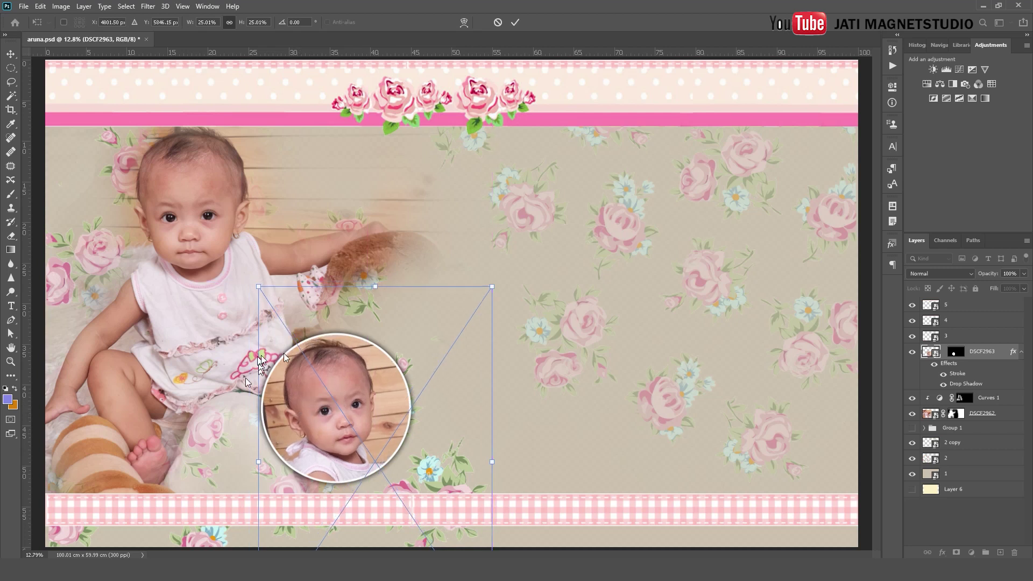
{"action": "left_click", "coordinate": [515, 22]}
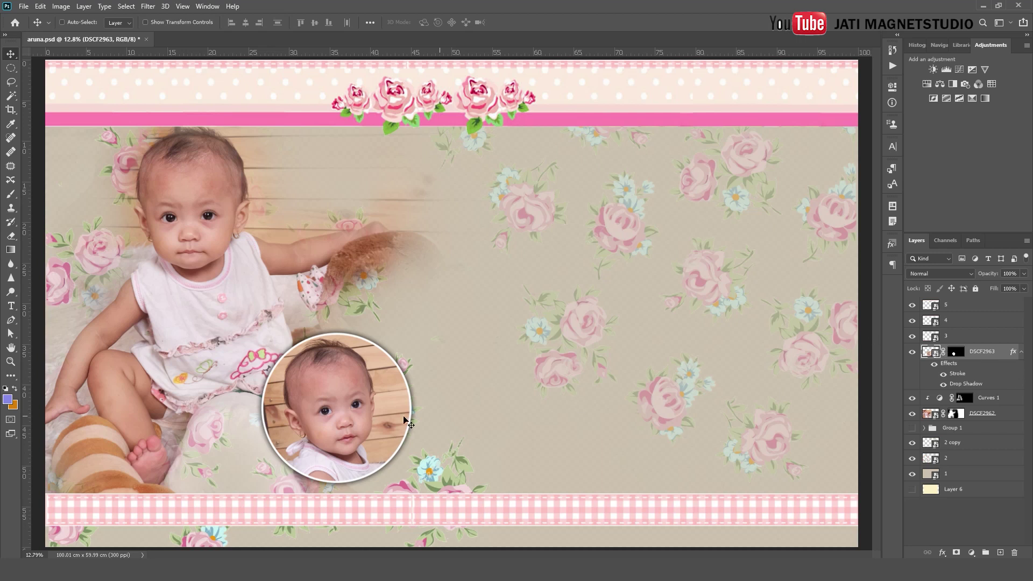
{"action": "left_click_drag", "start_coordinate": [373, 430], "coordinate": [371, 431]}
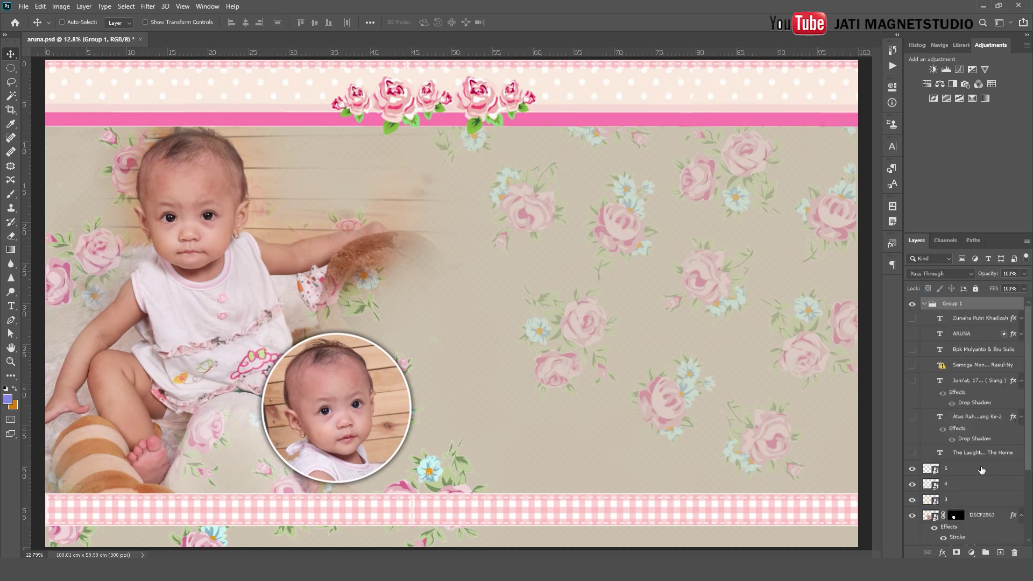
- Show the tagline, announcement sentence and ARUNA title layers, keeping the date hidden
{"action": "left_click", "coordinate": [916, 457]}
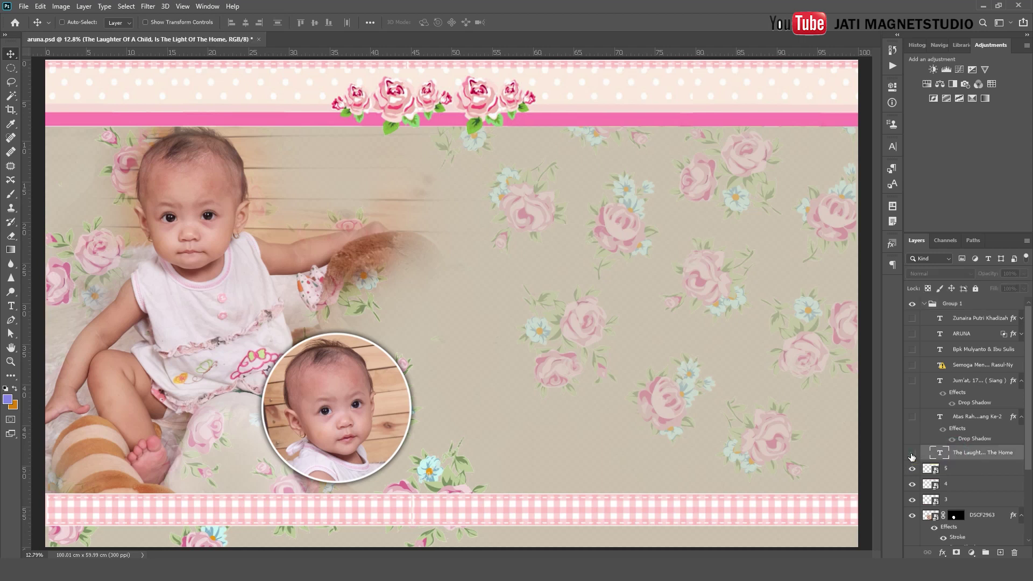
{"action": "left_click", "coordinate": [911, 453]}
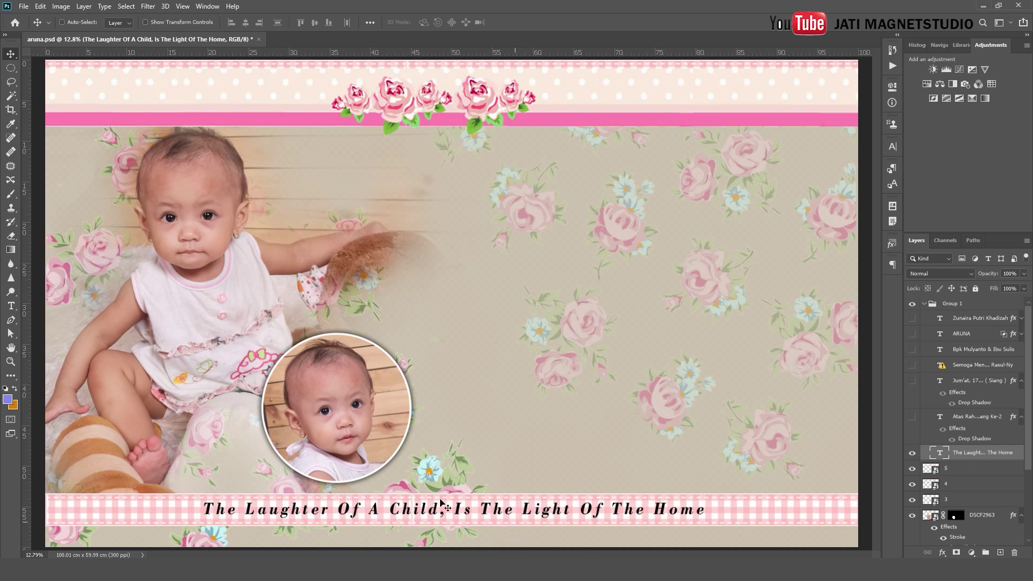
{"action": "left_click", "coordinate": [911, 418]}
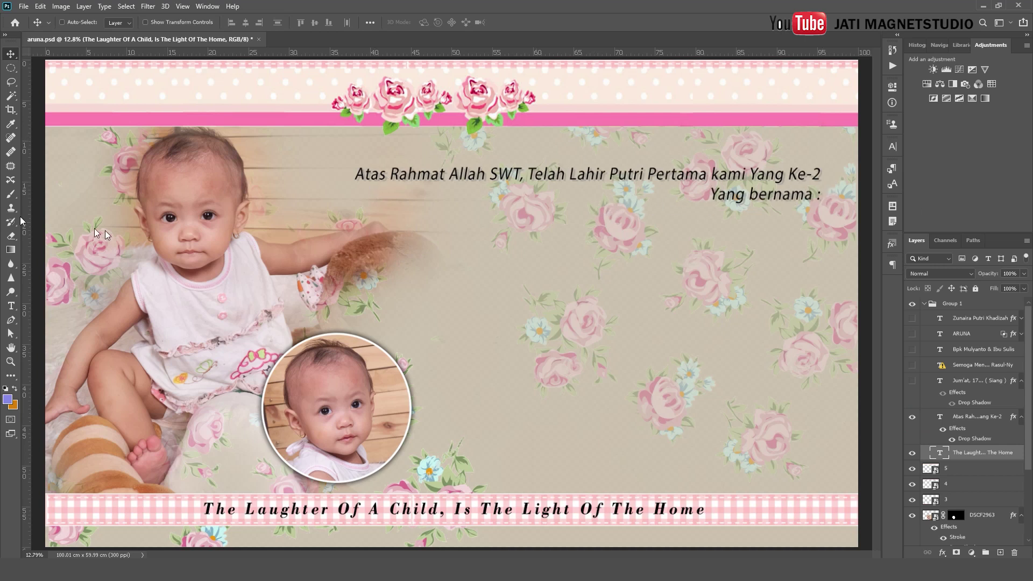
{"action": "left_click", "coordinate": [911, 380]}
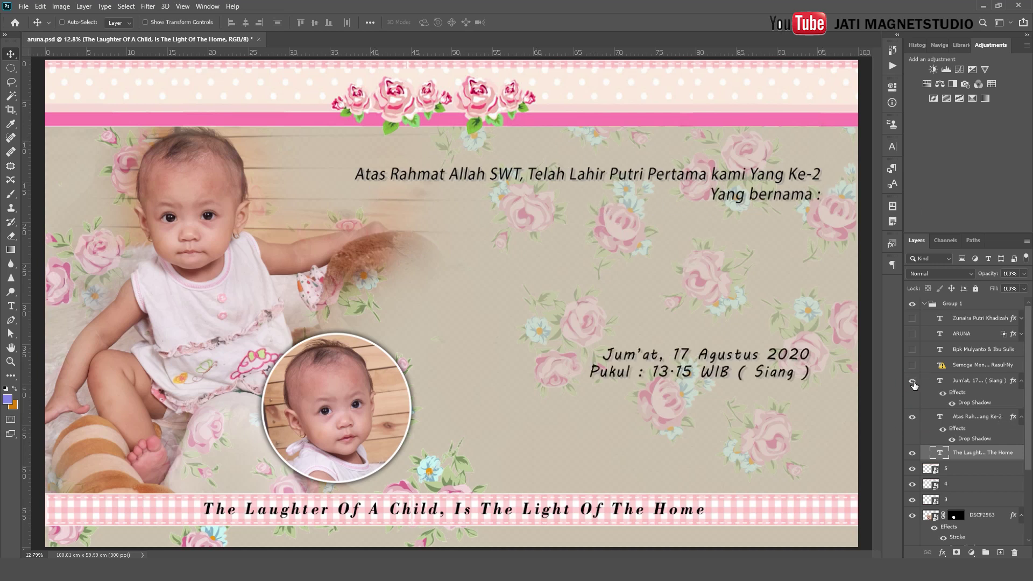
{"action": "left_click", "coordinate": [912, 381]}
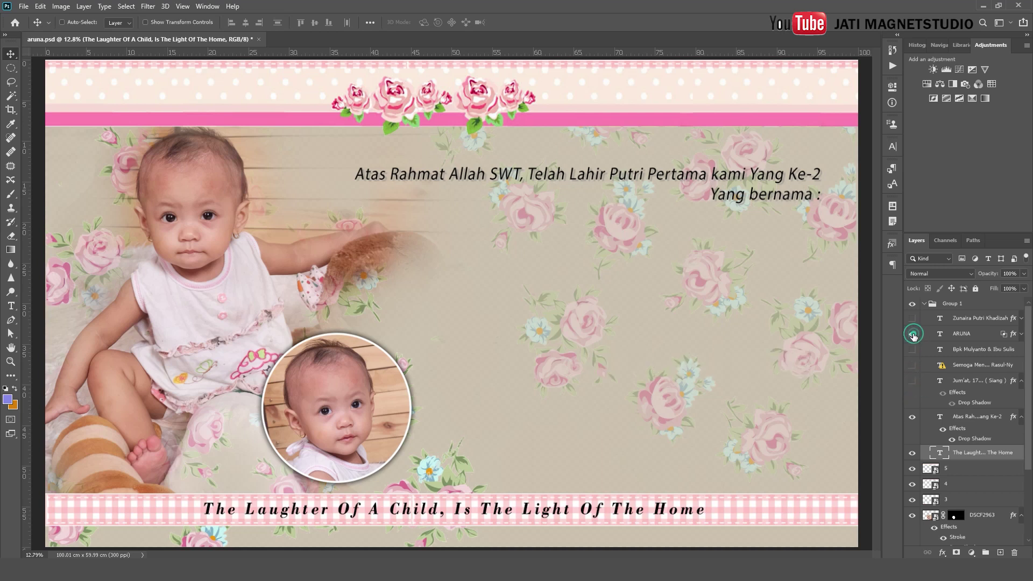
{"action": "left_click", "coordinate": [912, 334]}
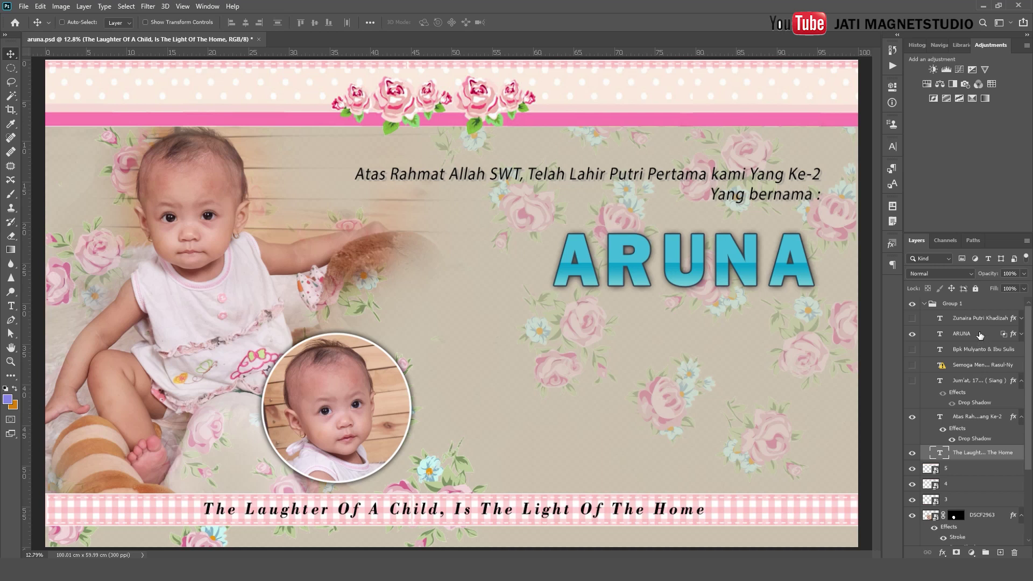
{"action": "left_click", "coordinate": [1017, 336]}
- Open the ARUNA layer style to inspect its Stroke colour and Gradient Overlay settings
{"action": "left_click", "coordinate": [1015, 336]}
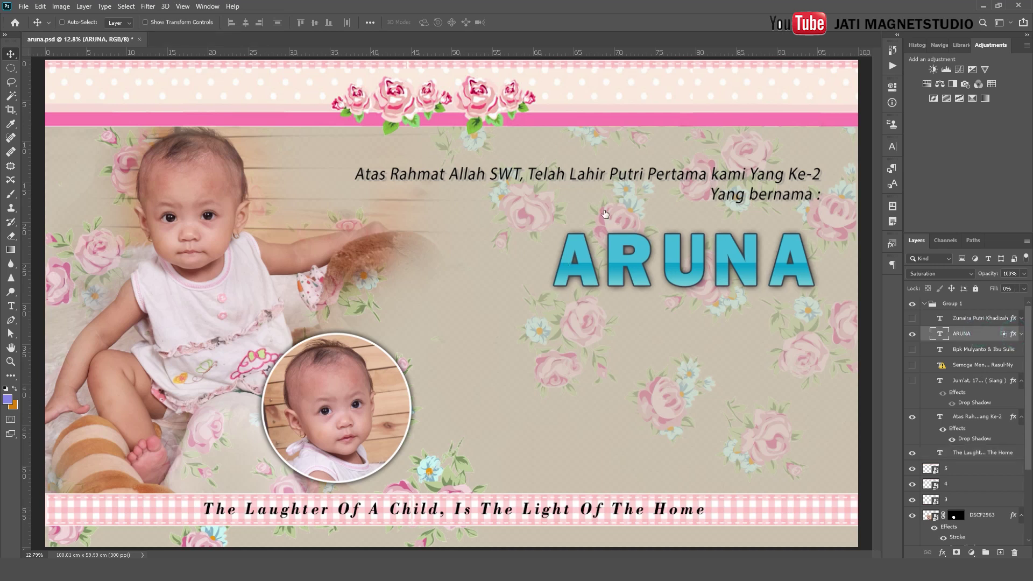
{"action": "left_click_drag", "start_coordinate": [671, 91], "coordinate": [274, 108]}
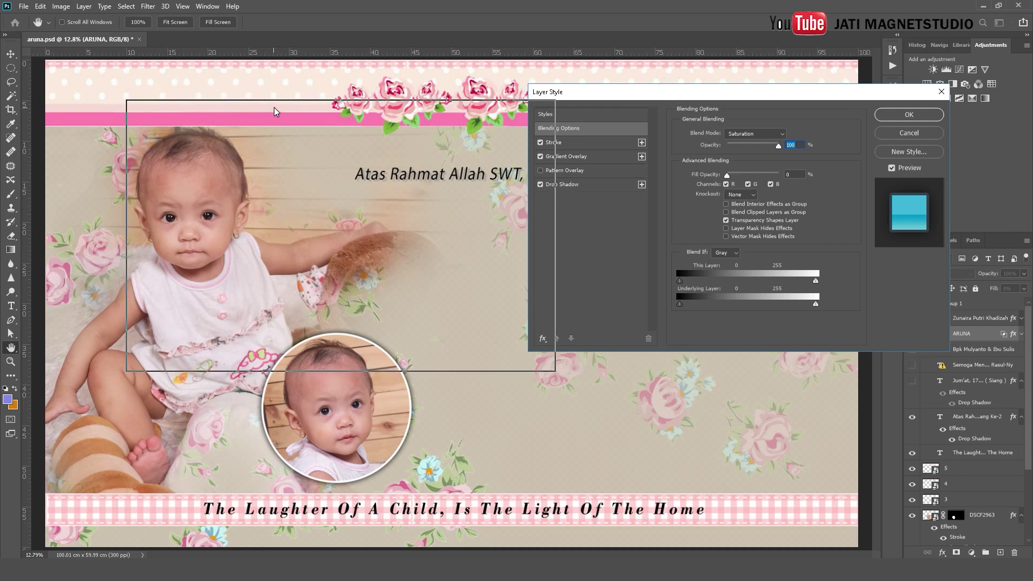
{"action": "left_click", "coordinate": [157, 158]}
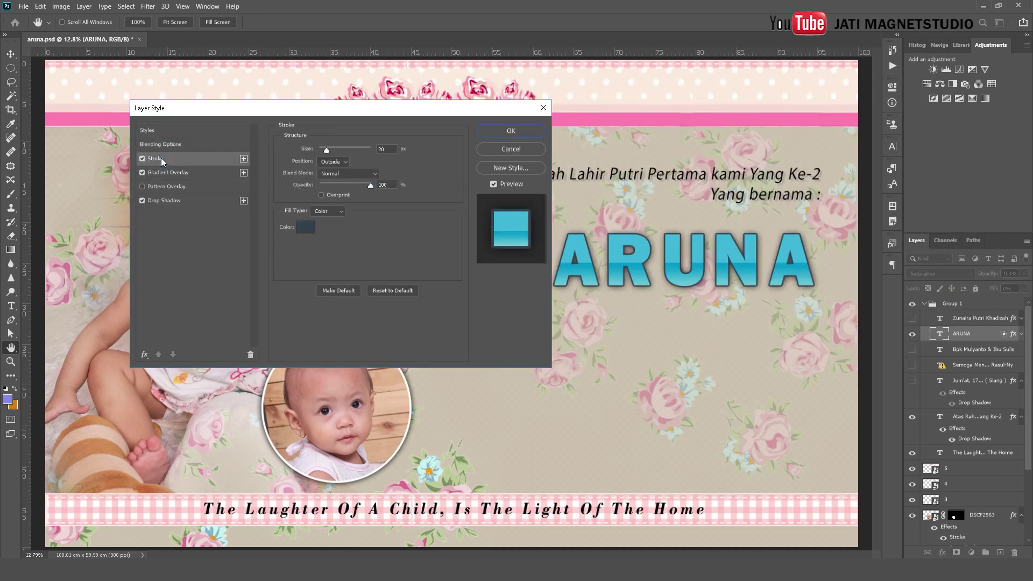
{"action": "left_click", "coordinate": [306, 229]}
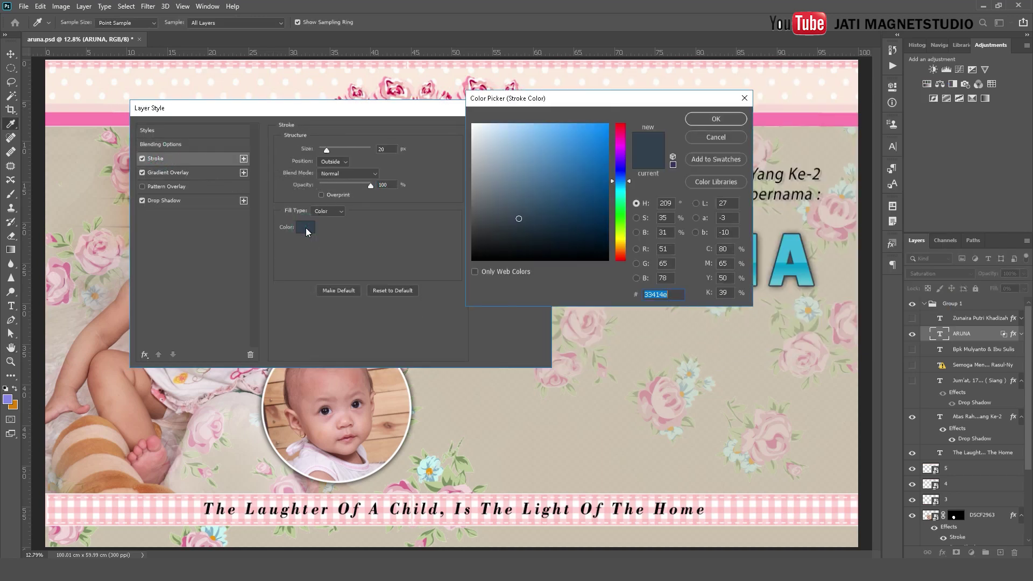
{"action": "left_click", "coordinate": [228, 276]}
{"action": "left_click", "coordinate": [708, 139]}
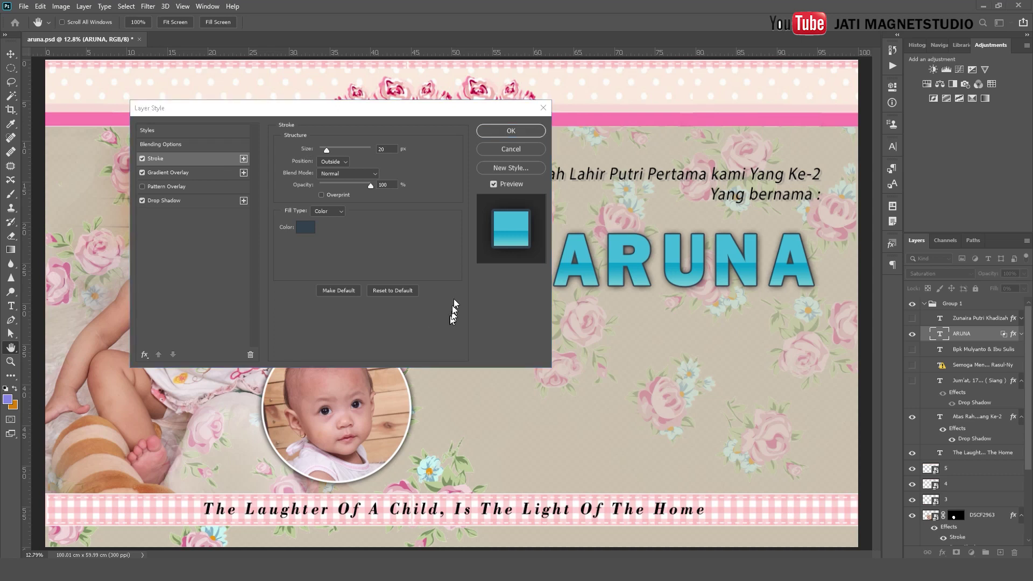
{"action": "left_click", "coordinate": [172, 172]}
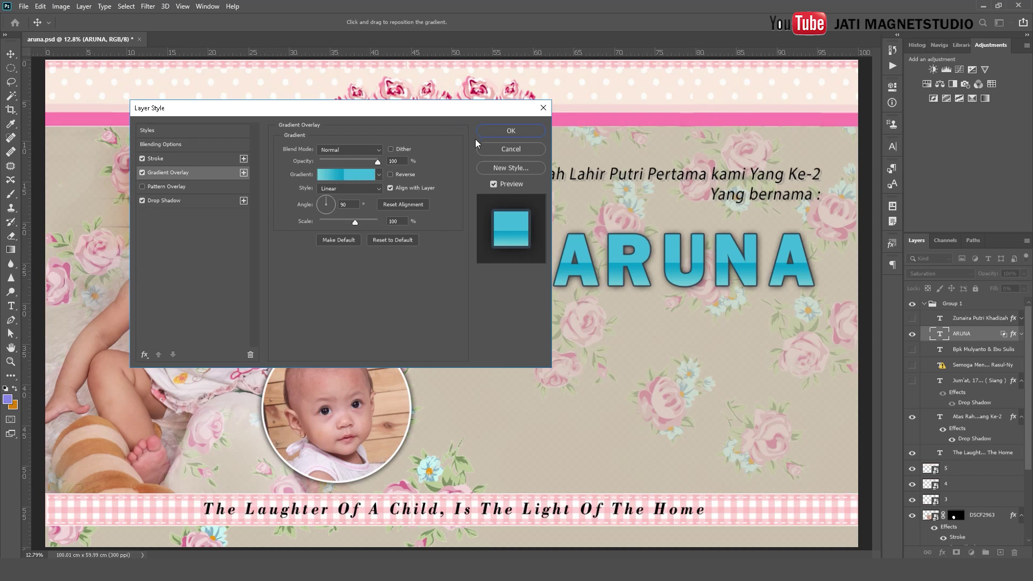
{"action": "left_click", "coordinate": [345, 175]}
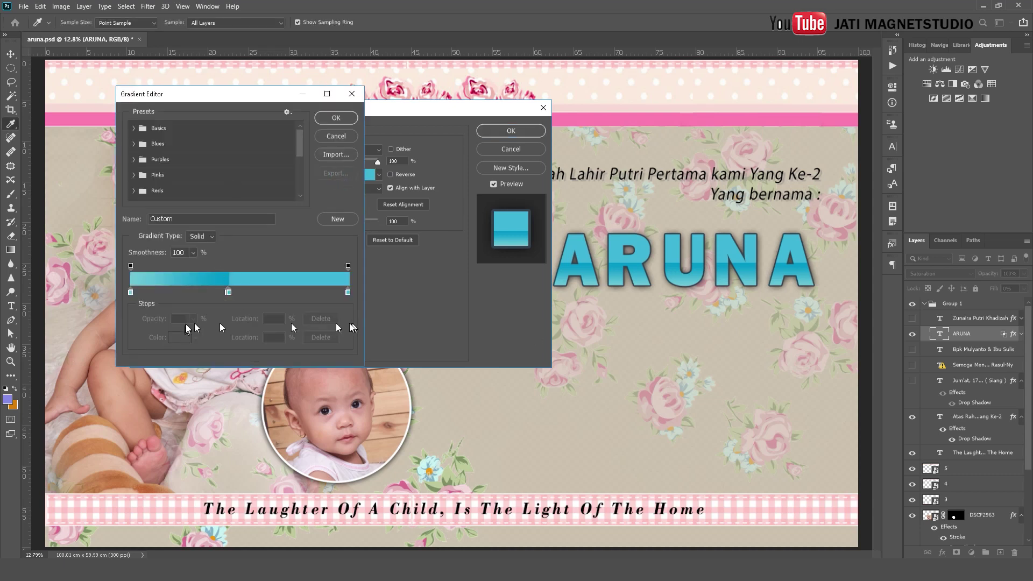
- Check ARUNA's gradient stops at 39% and 45% and its Drop Shadow, then show the full-name layer
{"action": "left_click", "coordinate": [228, 292]}
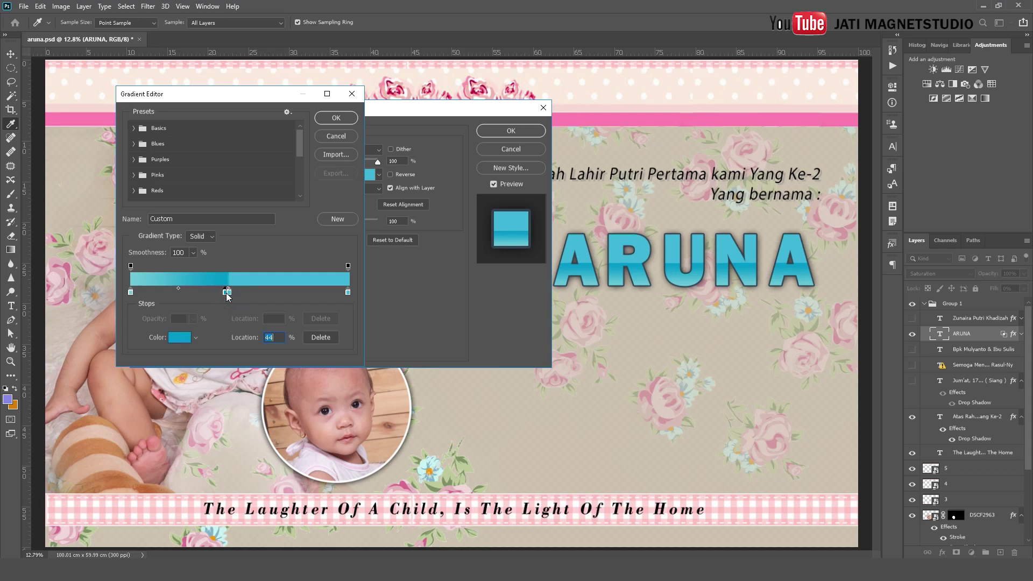
{"action": "left_click", "coordinate": [215, 292]}
{"action": "left_click", "coordinate": [228, 293]}
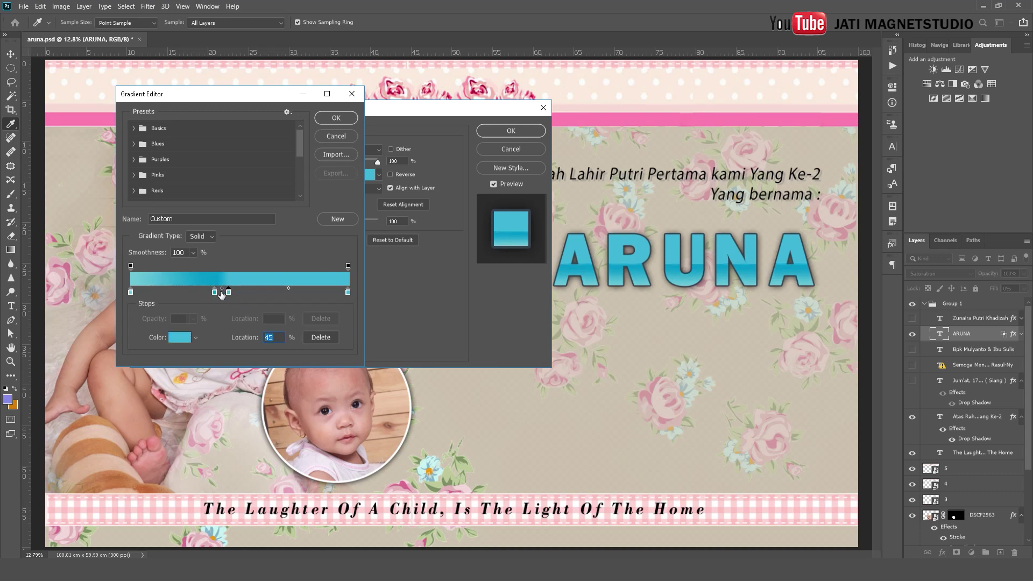
{"action": "left_click", "coordinate": [214, 292]}
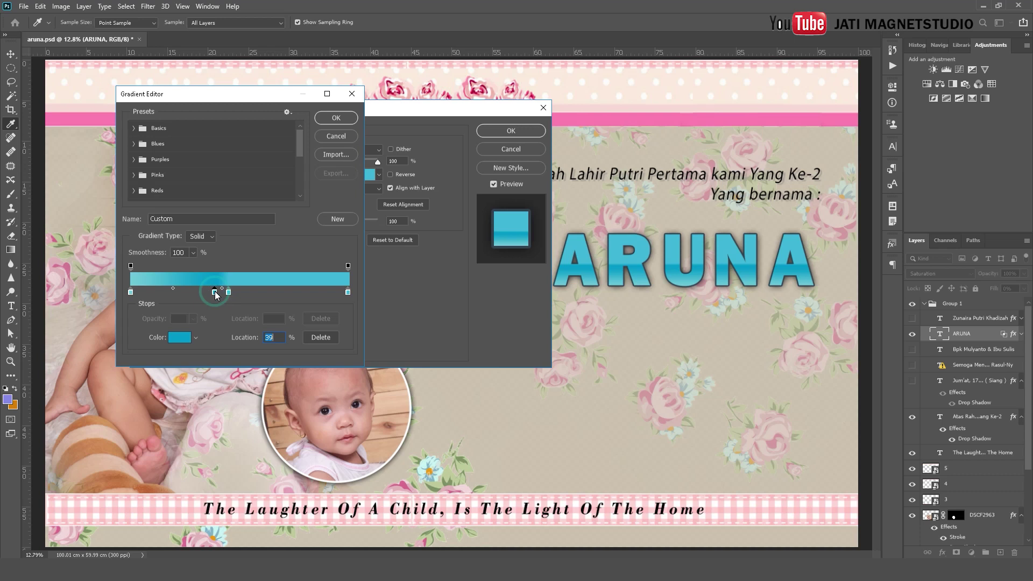
{"action": "left_click", "coordinate": [333, 136]}
{"action": "left_click", "coordinate": [156, 201]}
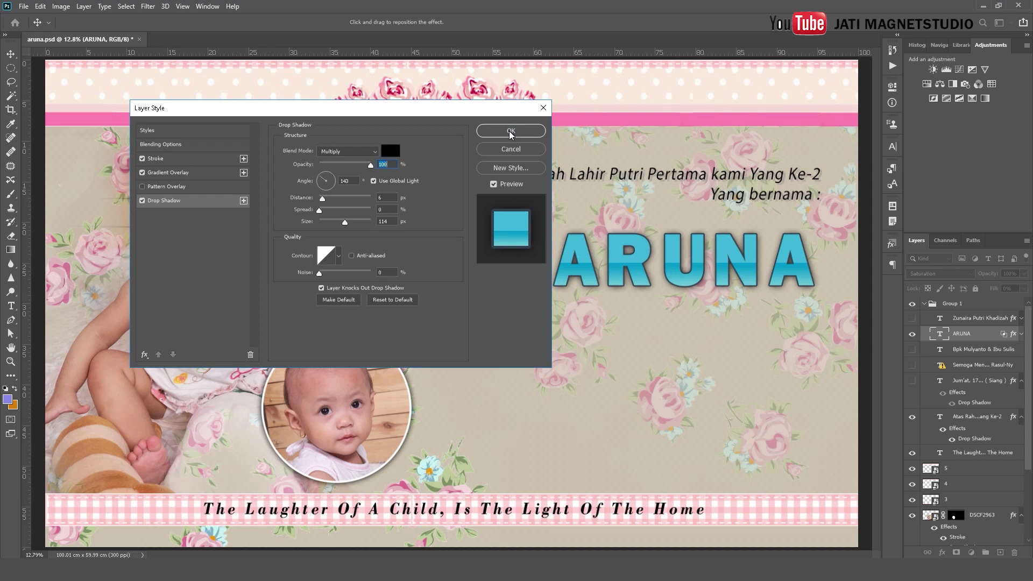
{"action": "left_click", "coordinate": [511, 132]}
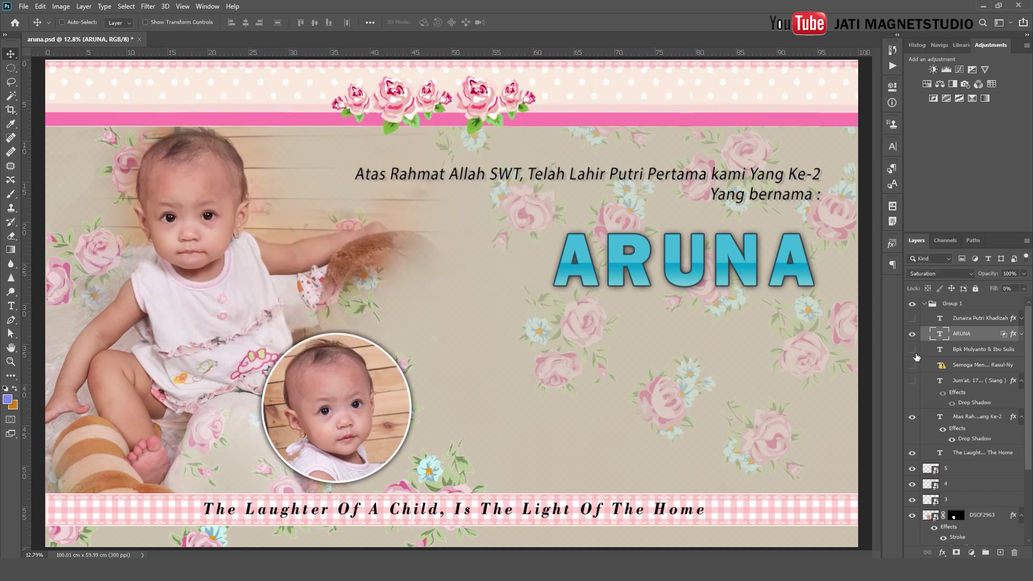
{"action": "left_click", "coordinate": [912, 318]}
- Open the full-name layer style and review its Stroke, Inner Shadow, Inner Glow and Gradient Overlay
{"action": "key", "text": "alt+bracketright"}
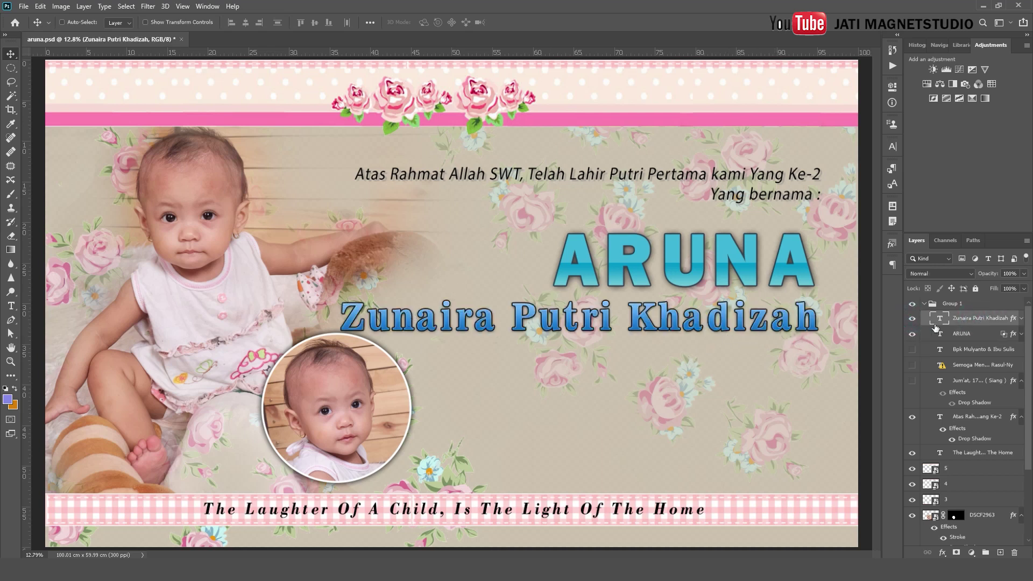
{"action": "double_click", "coordinate": [1014, 319]}
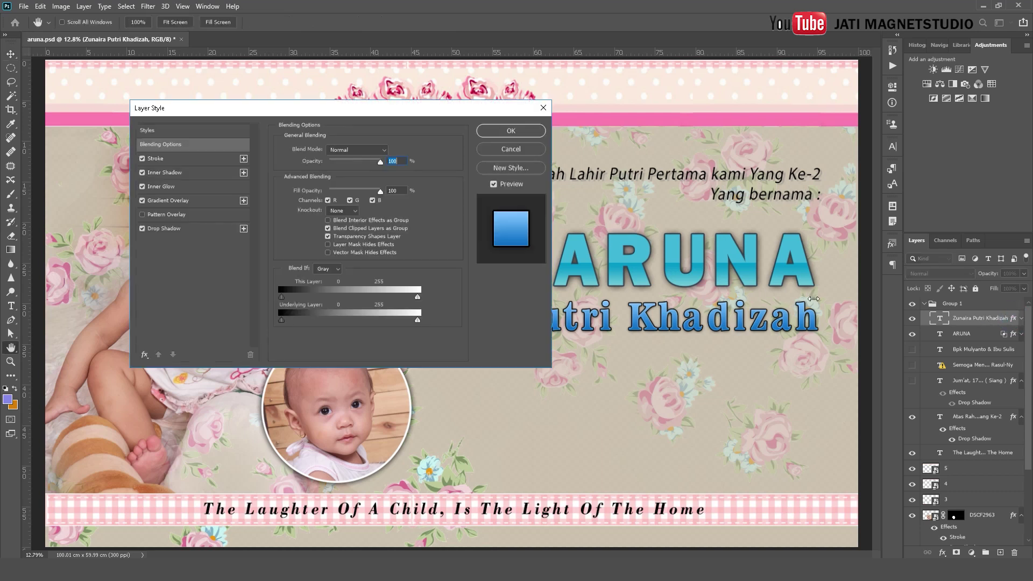
{"action": "left_click", "coordinate": [161, 161]}
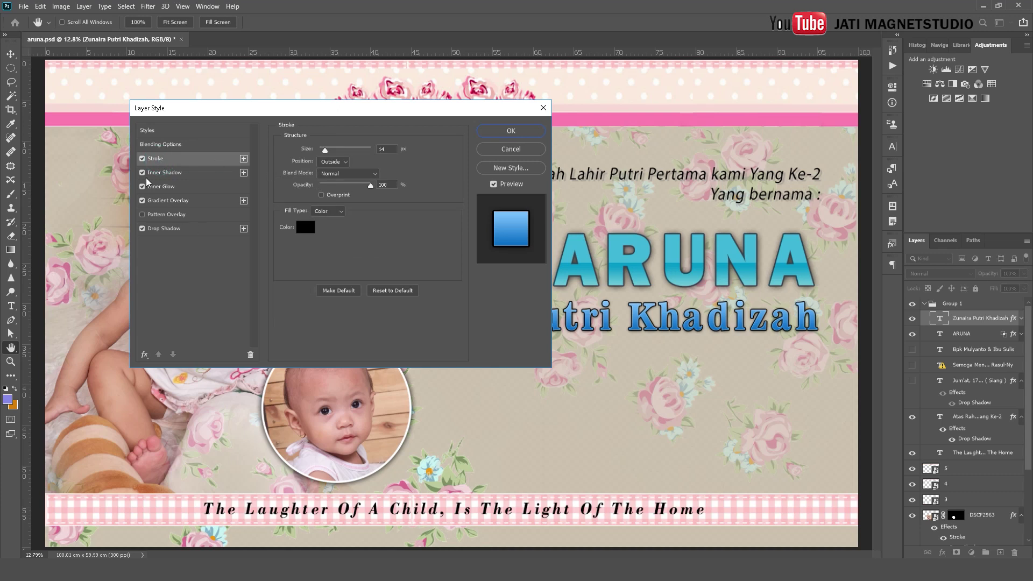
{"action": "left_click", "coordinate": [158, 173]}
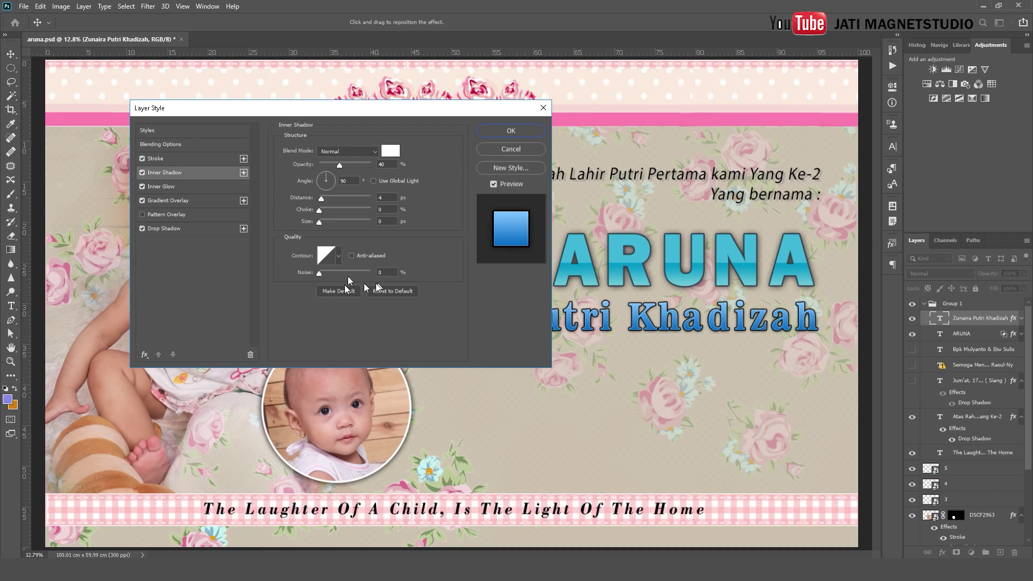
{"action": "left_click", "coordinate": [162, 187]}
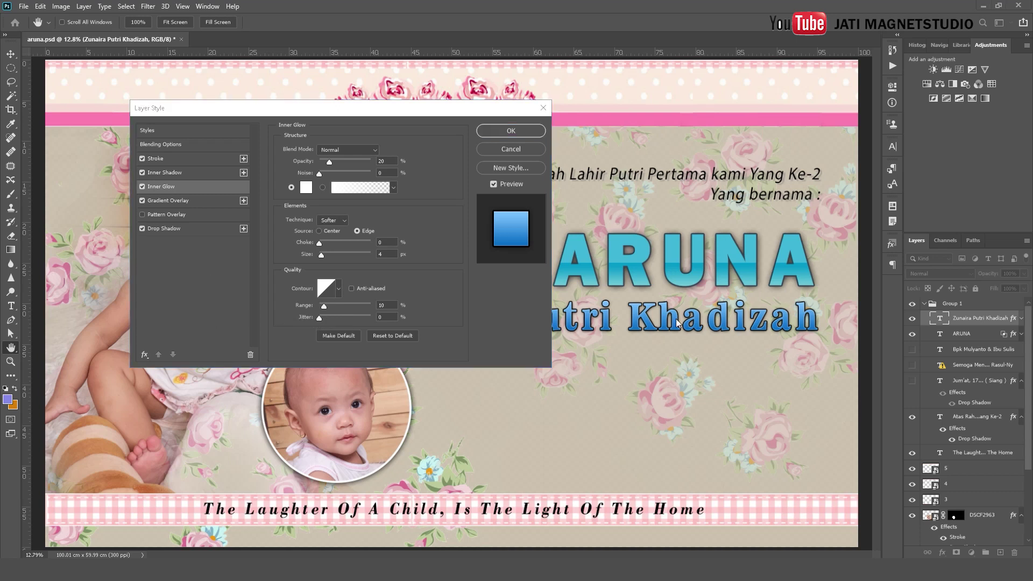
{"action": "left_click", "coordinate": [155, 200]}
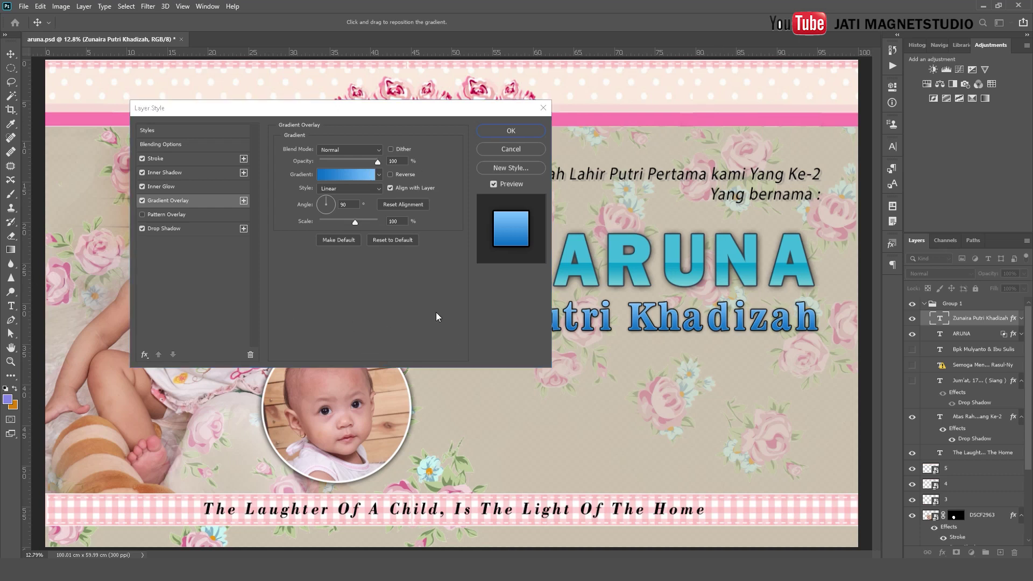
{"action": "left_click", "coordinate": [328, 177]}
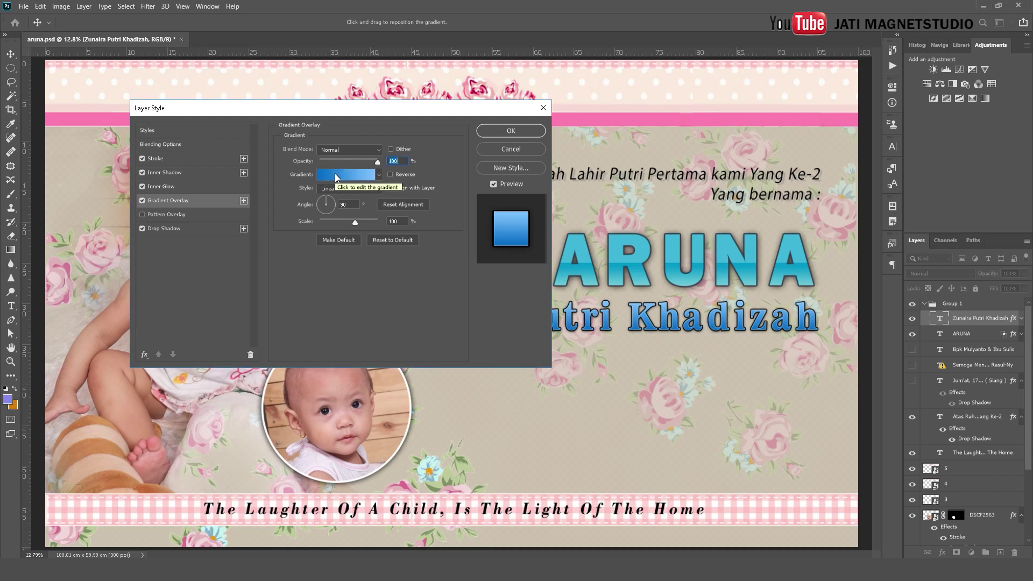
- Check the full name's gradient colours without changes, then view its Drop Shadow settings
{"action": "left_click", "coordinate": [338, 175]}
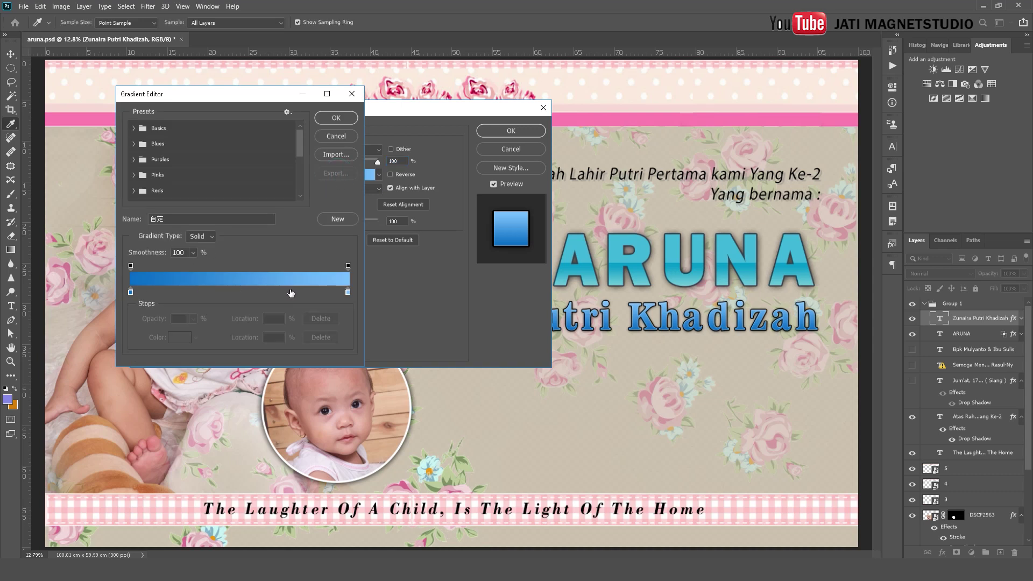
{"action": "left_click", "coordinate": [352, 96]}
{"action": "left_click", "coordinate": [152, 230]}
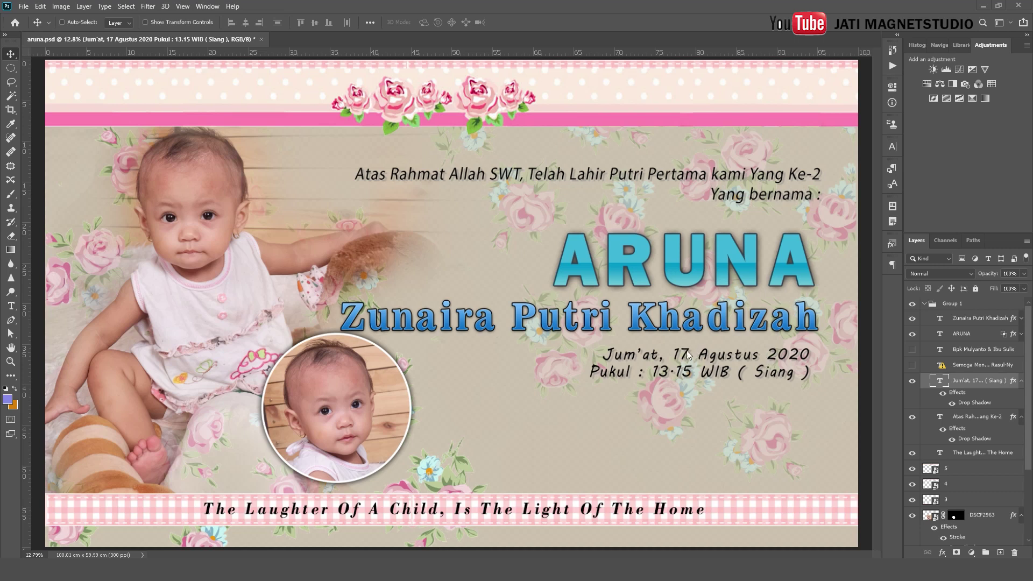
- Show the Semoga prayer layer, run an unchanged transform on the date, and select the prayer layer
{"action": "left_click", "coordinate": [911, 364]}
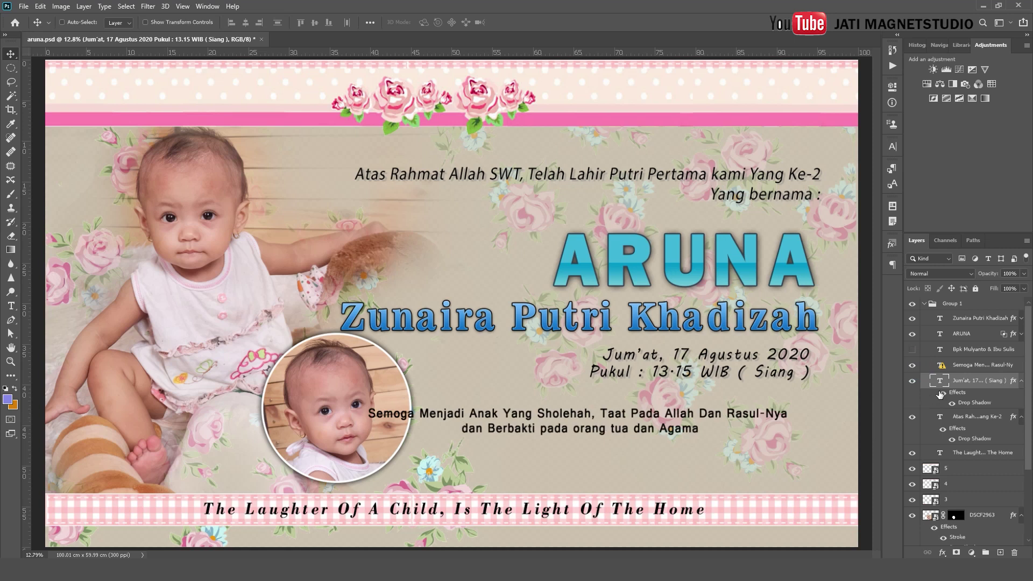
{"action": "key", "text": "ctrl+t"}
{"action": "key", "text": "Return"}
{"action": "left_click", "coordinate": [967, 370]}
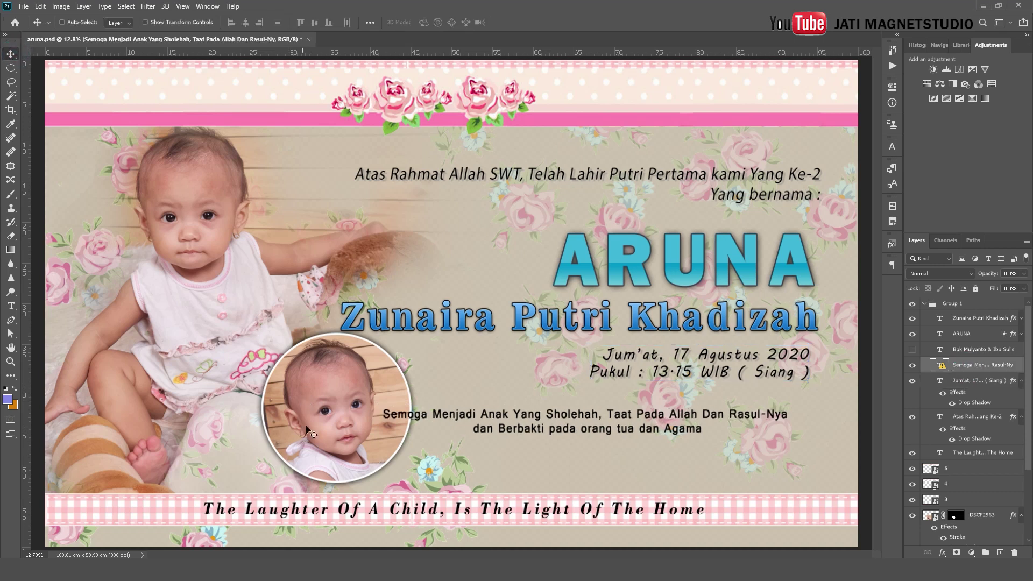
- Move the circular baby photo left, show the parents' names layer, and select Group 1
{"action": "left_click_drag", "start_coordinate": [347, 382], "coordinate": [291, 391]}
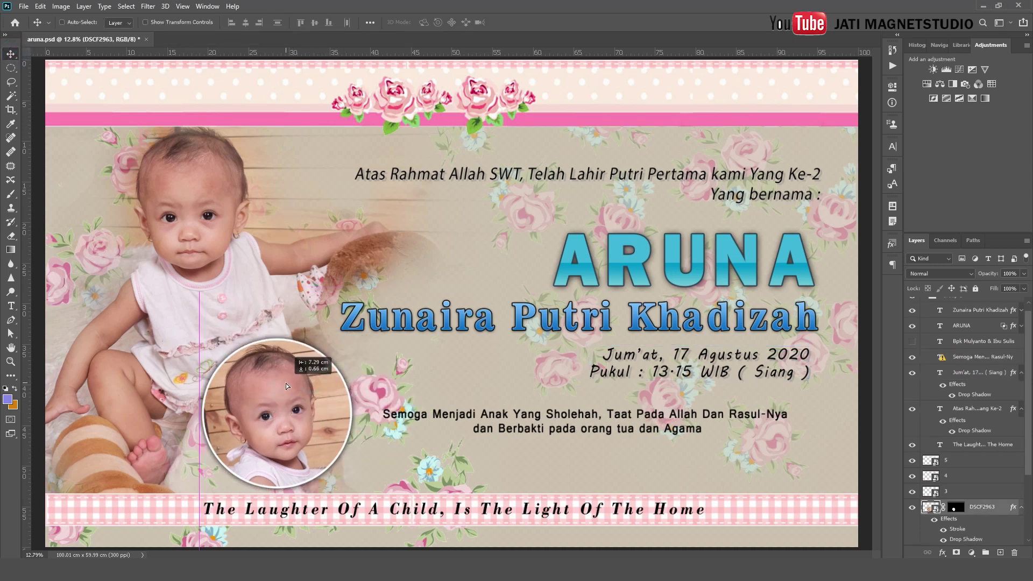
{"action": "left_click_drag", "start_coordinate": [292, 391], "coordinate": [298, 382]}
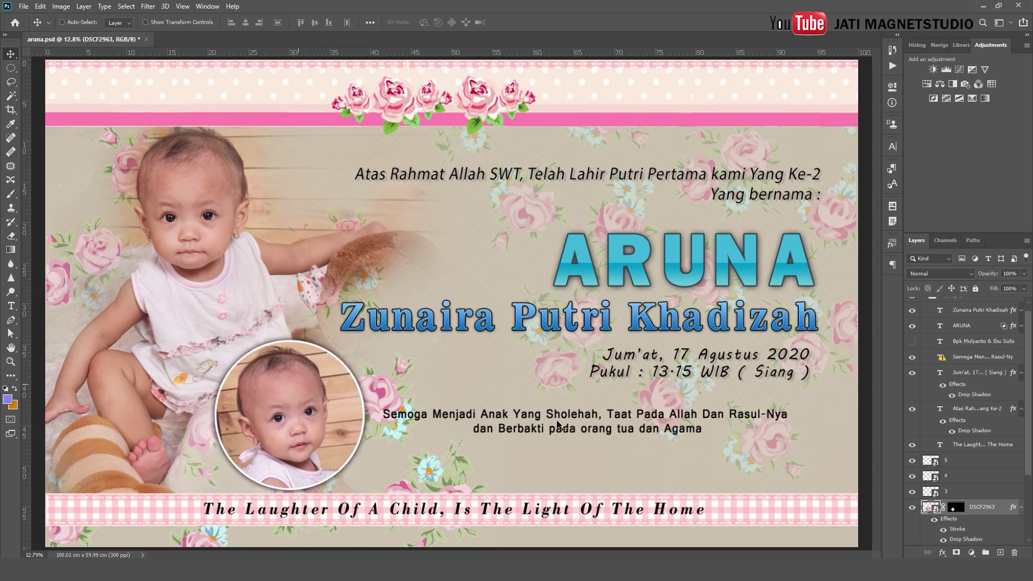
{"action": "left_click", "coordinate": [913, 342]}
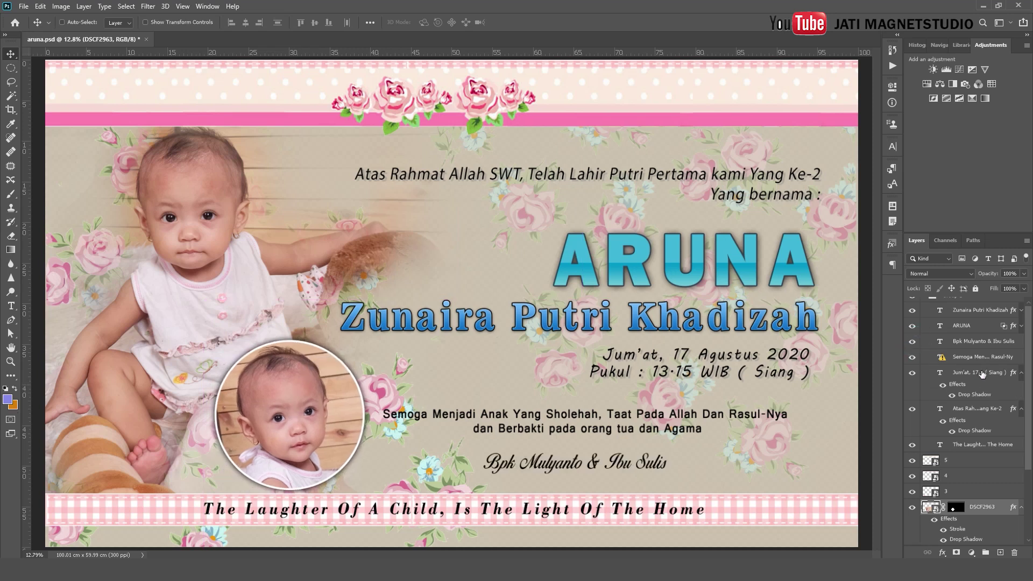
{"action": "scroll", "coordinate": [981, 372], "scroll_direction": "up", "scroll_amount": 1}
{"action": "left_click", "coordinate": [921, 304]}
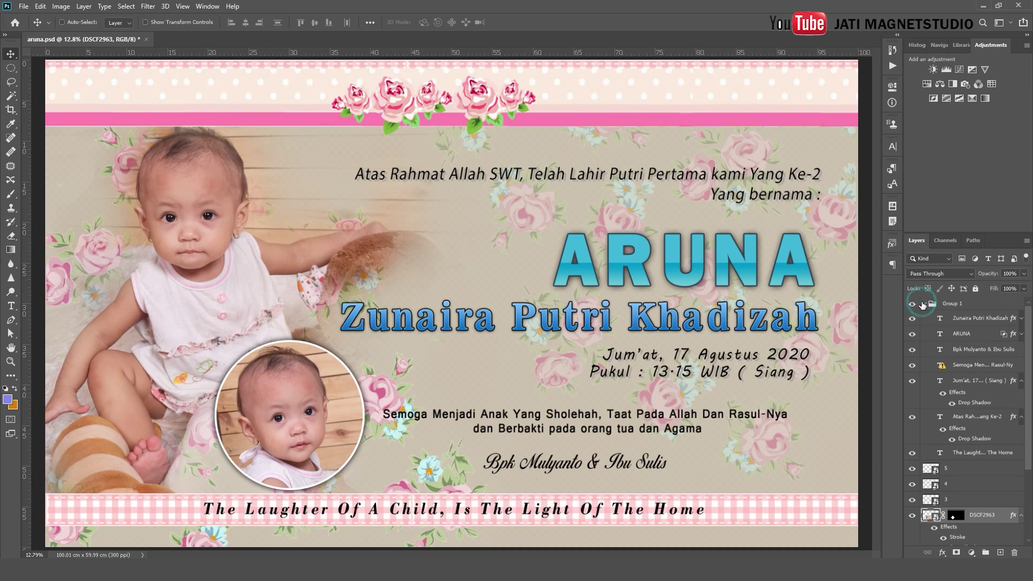